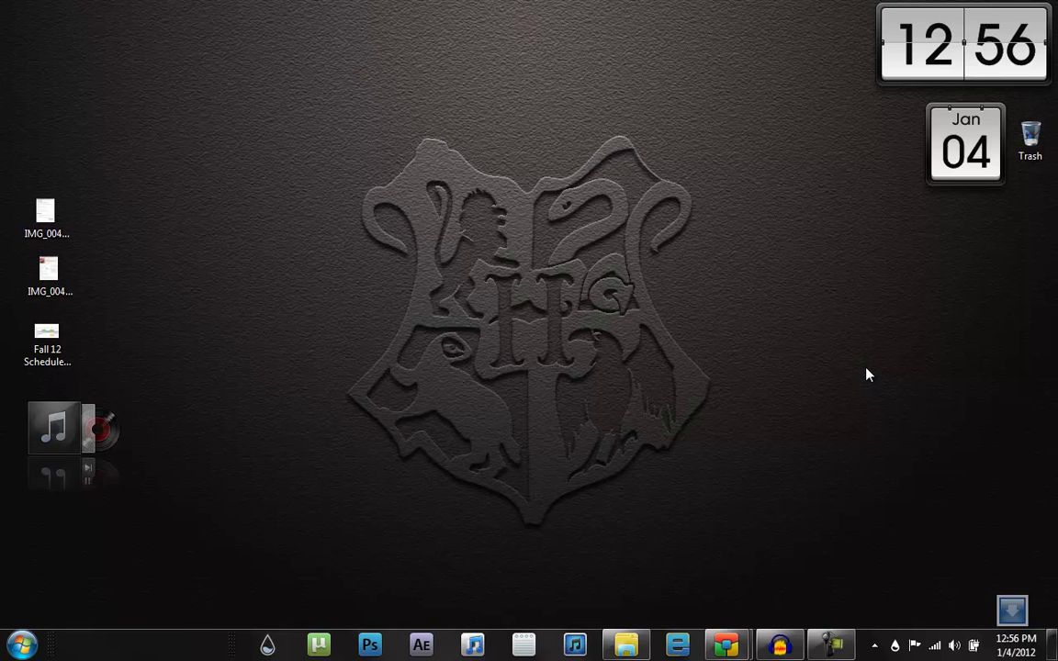
Switch to Chrome, open the Audacity site from the search results, and review the Windows download options on its home page.
mouse_move(725, 646)
click(781, 505)
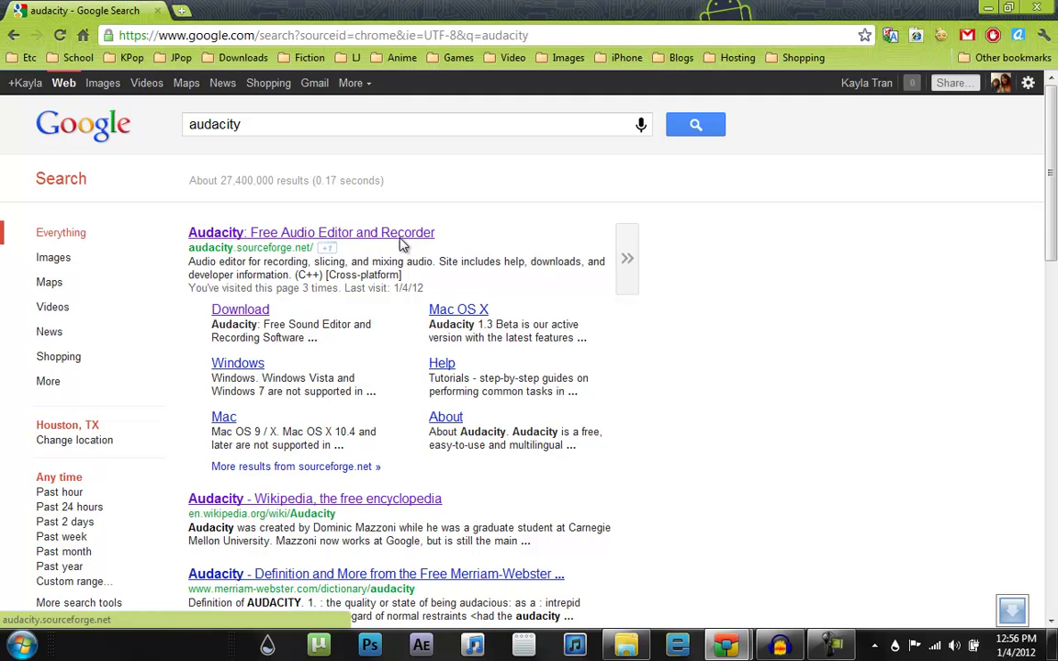
click(253, 234)
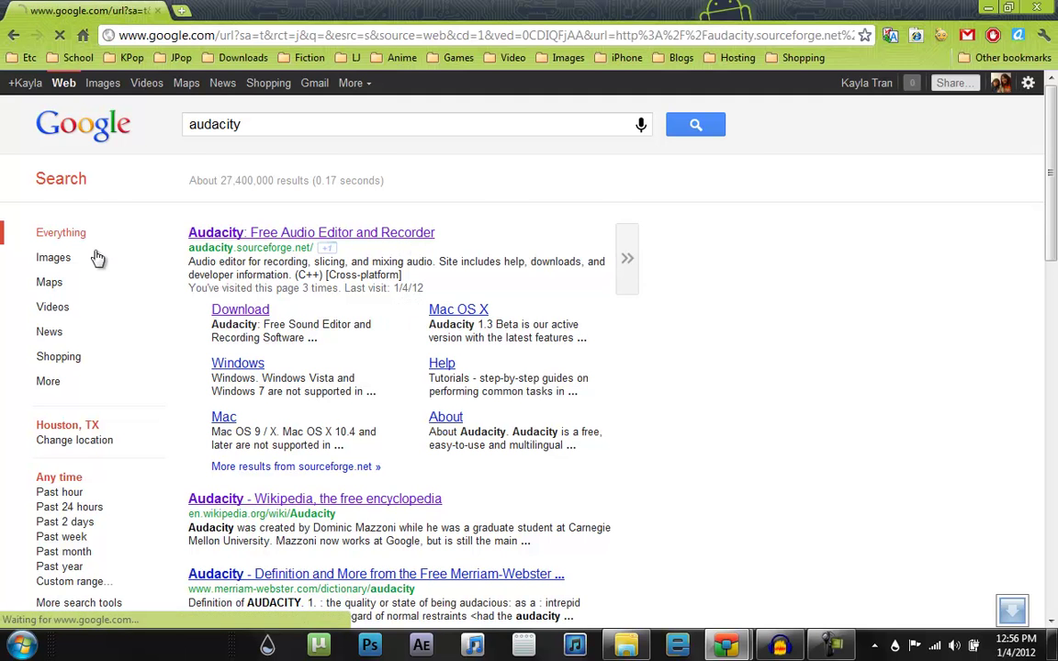
scroll(374, 363, down, 1)
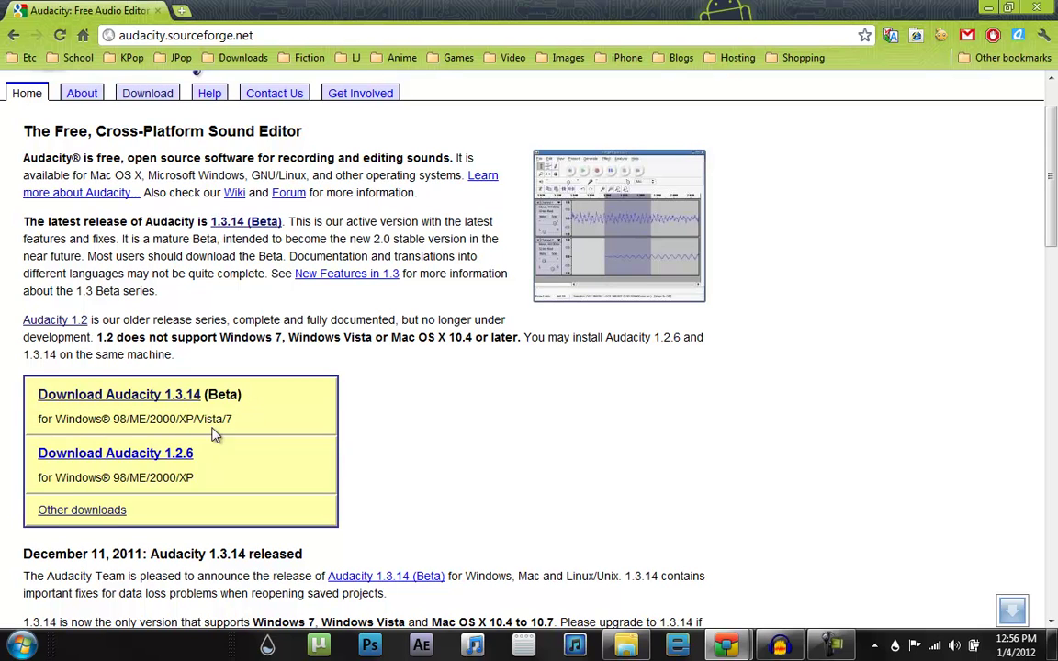
drag(56, 418, 106, 419)
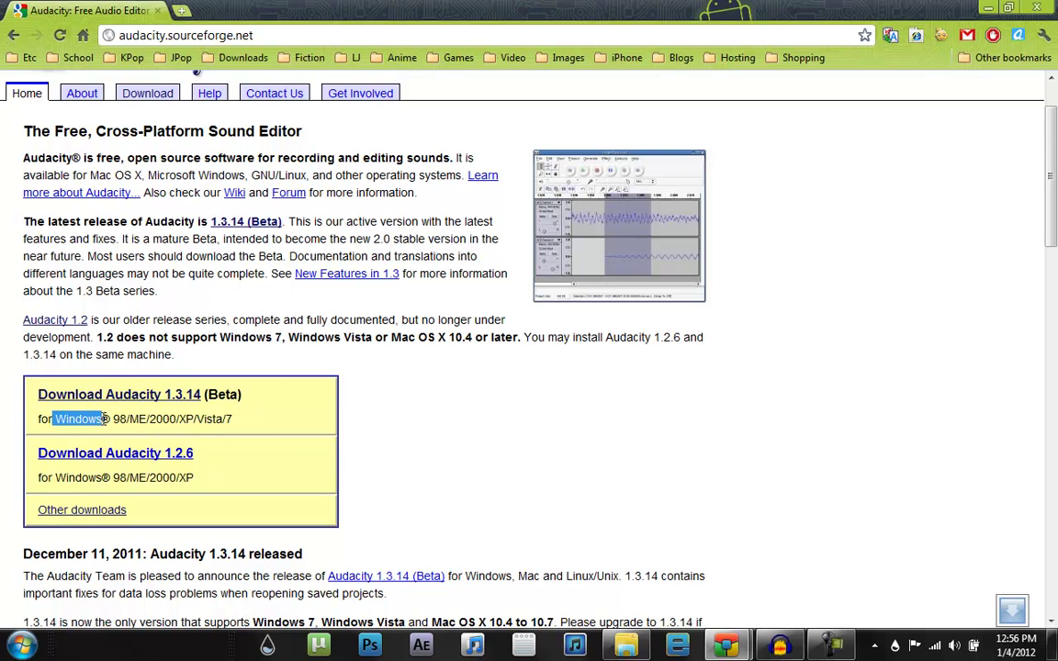
click(317, 445)
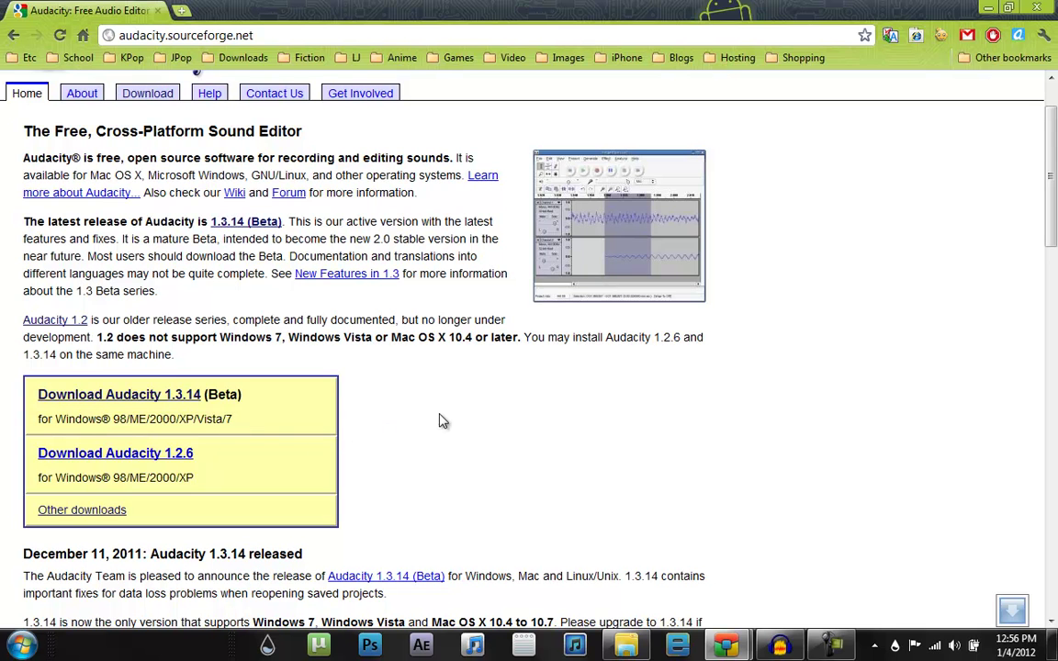
Open the site's Download page and review the 1.2 and 1.3 series versions offered for each operating system.
click(133, 93)
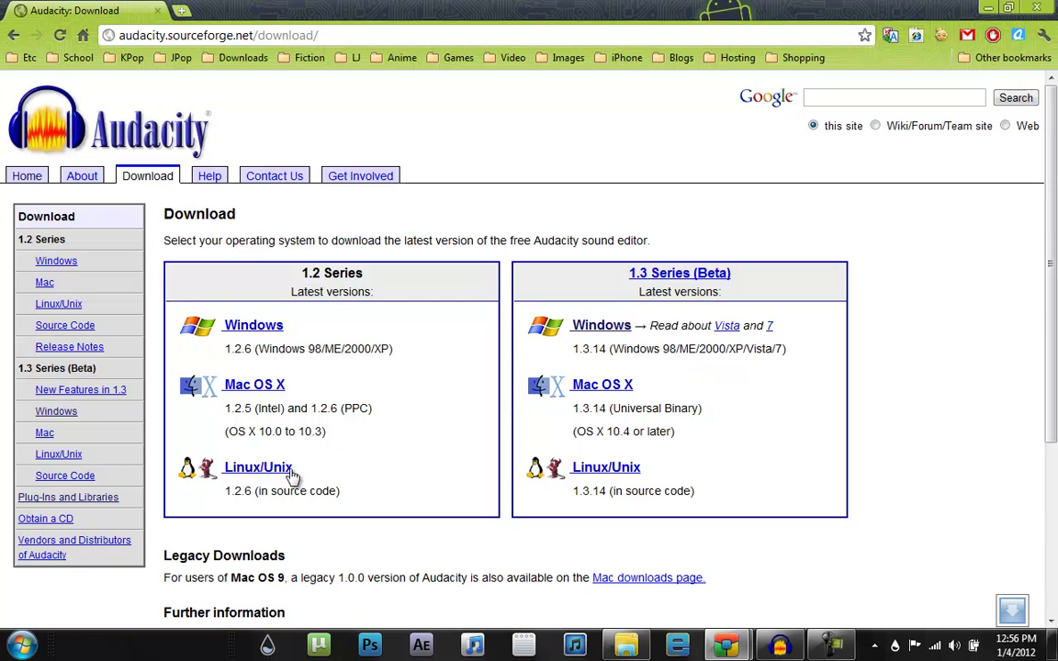
scroll(380, 501, down, 3)
scroll(380, 497, up, 2)
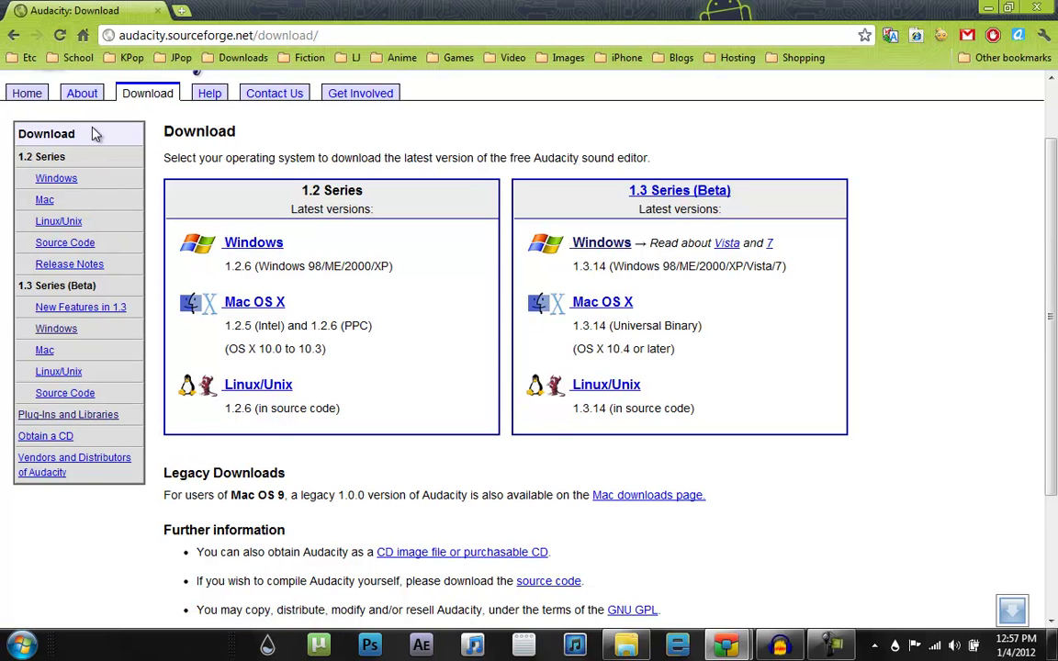
Open the Plug-Ins and Libraries page and read through to its Libraries section.
click(107, 420)
scroll(411, 320, down, 1)
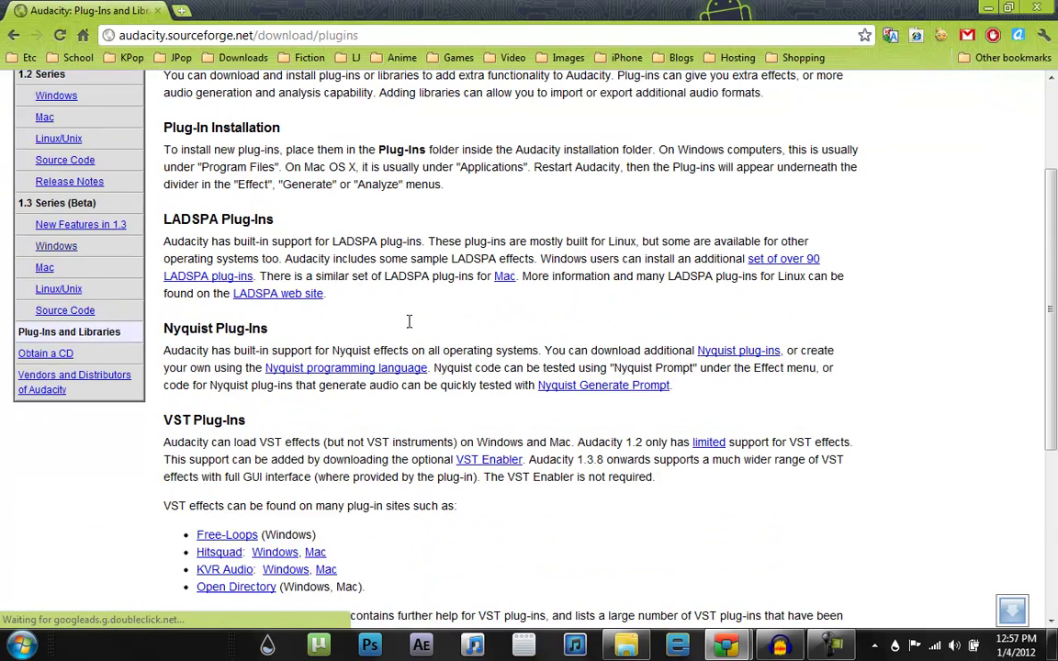
scroll(385, 326, down, 3)
scroll(323, 336, up, 2)
scroll(323, 336, down, 2)
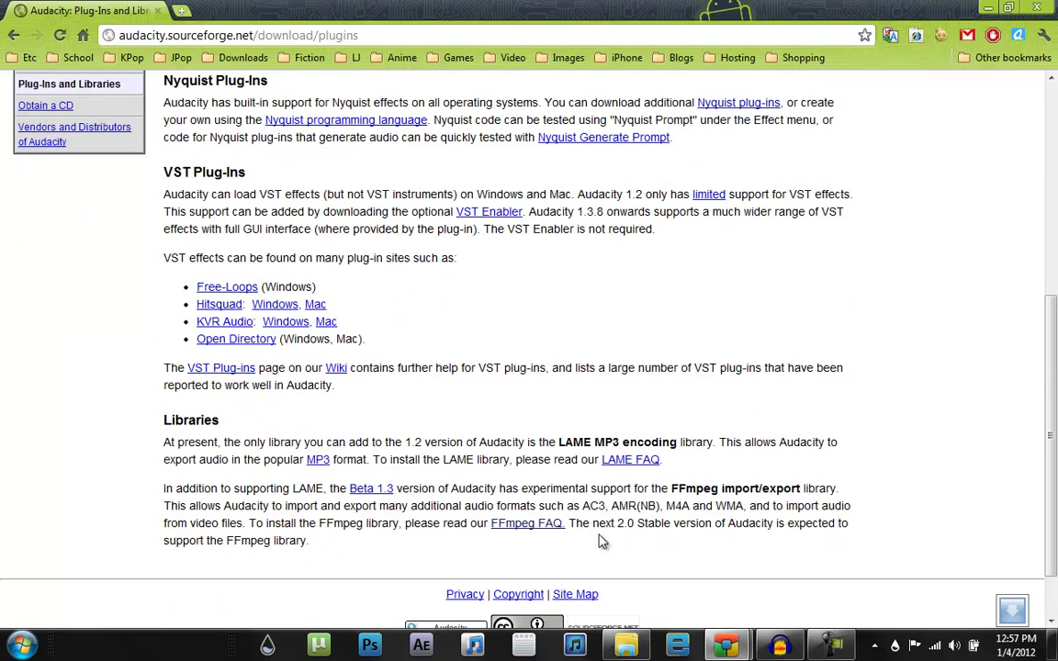
scroll(563, 528, up, 4)
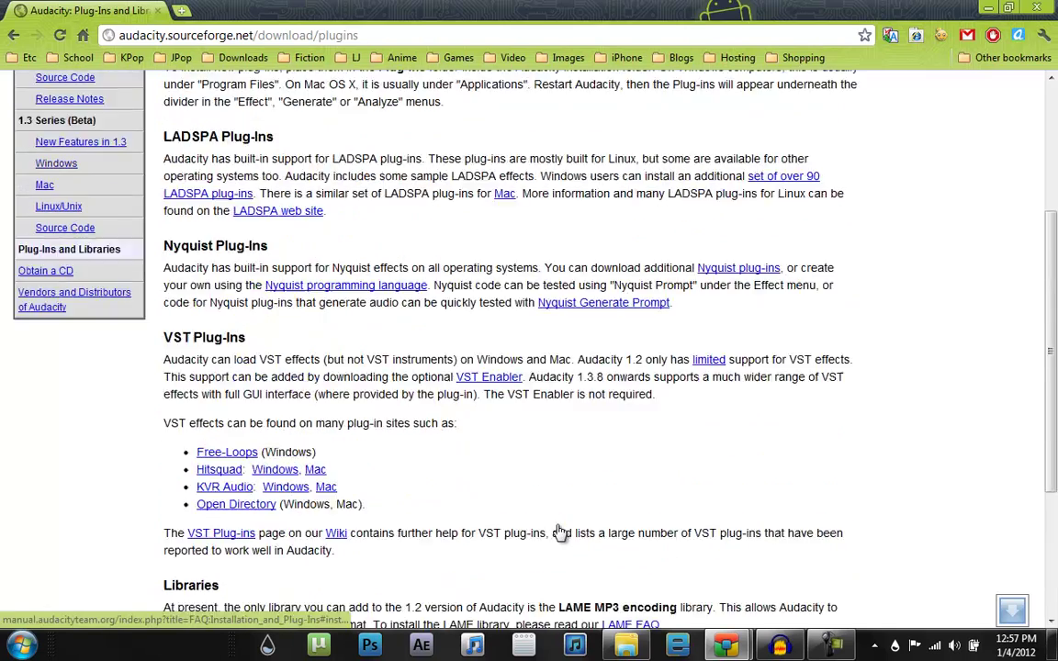
scroll(560, 529, down, 4)
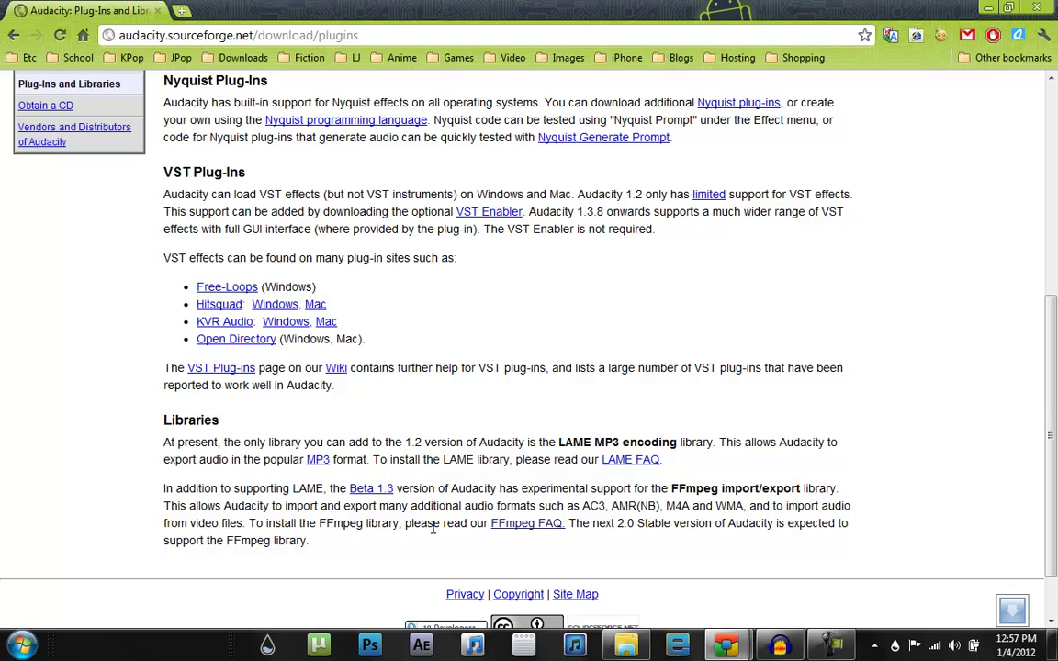
Open the FFmpeg FAQ in a new tab and examine the FFmpeg 0.6.2 download instructions.
right_click(531, 525)
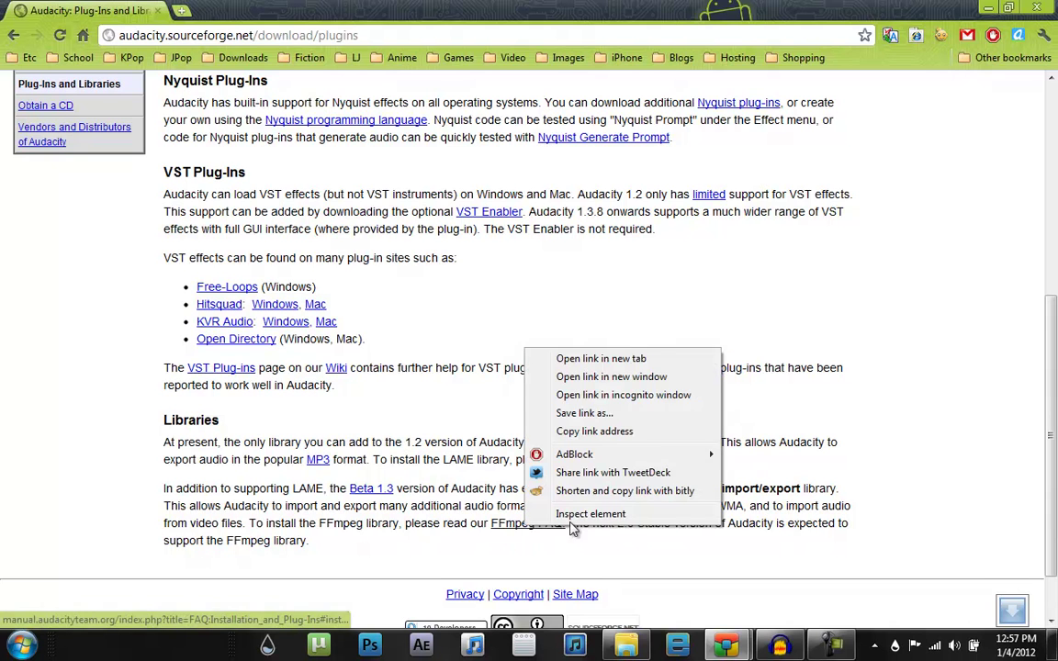
click(588, 363)
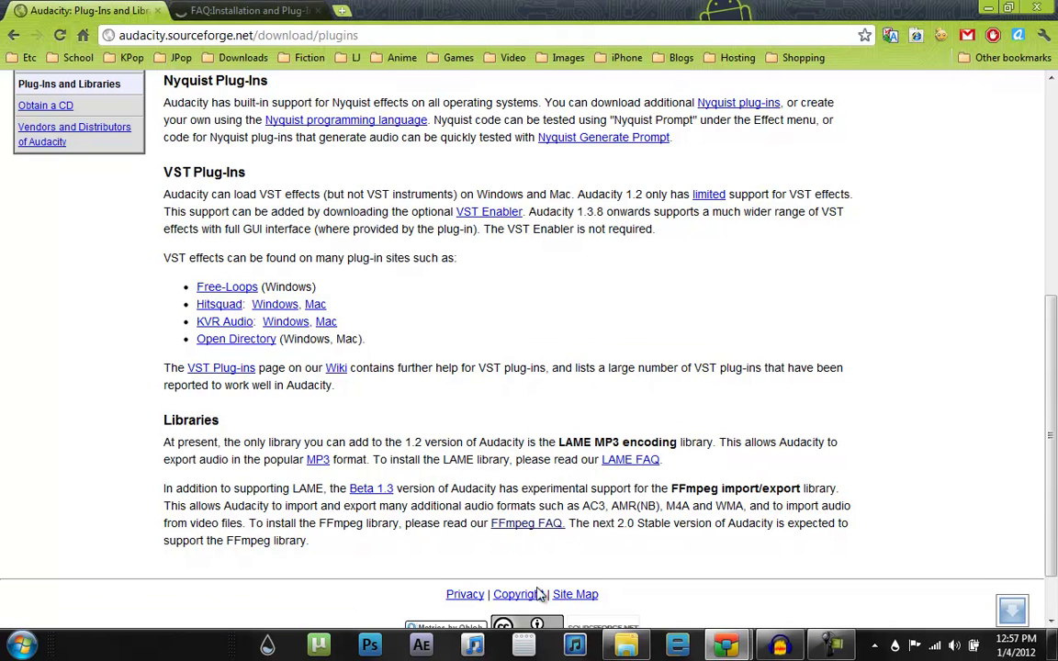
click(257, 10)
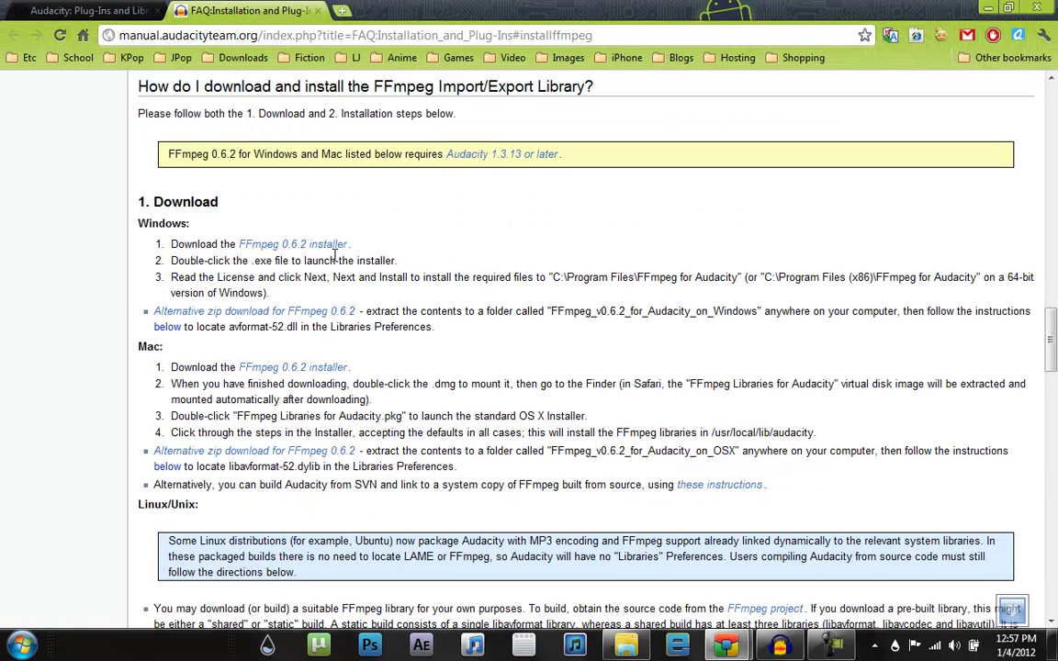
drag(363, 246, 236, 244)
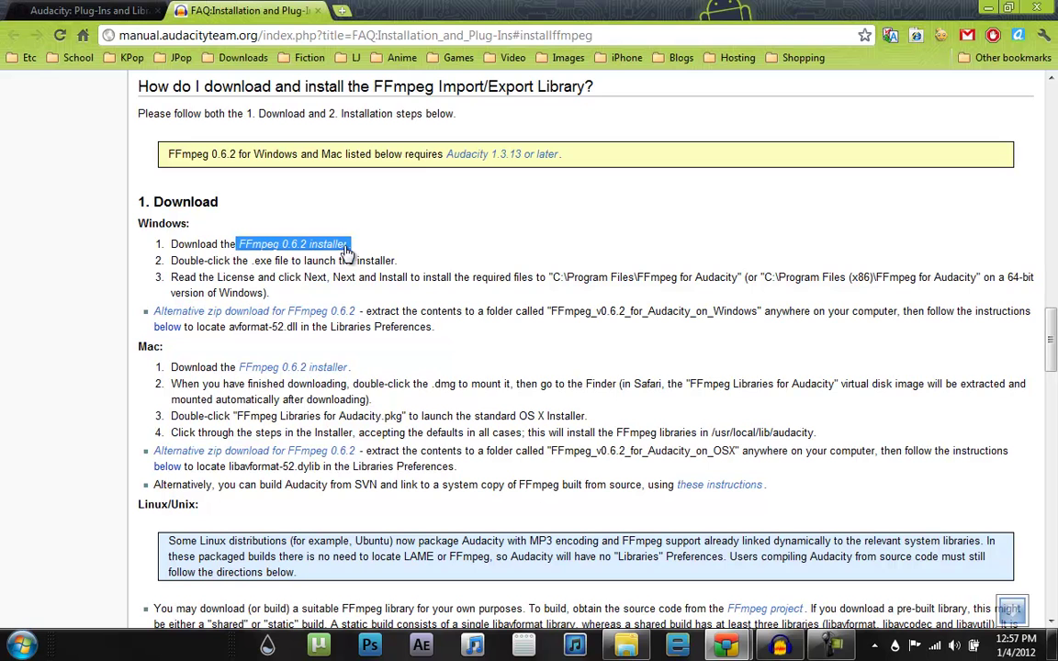
click(376, 253)
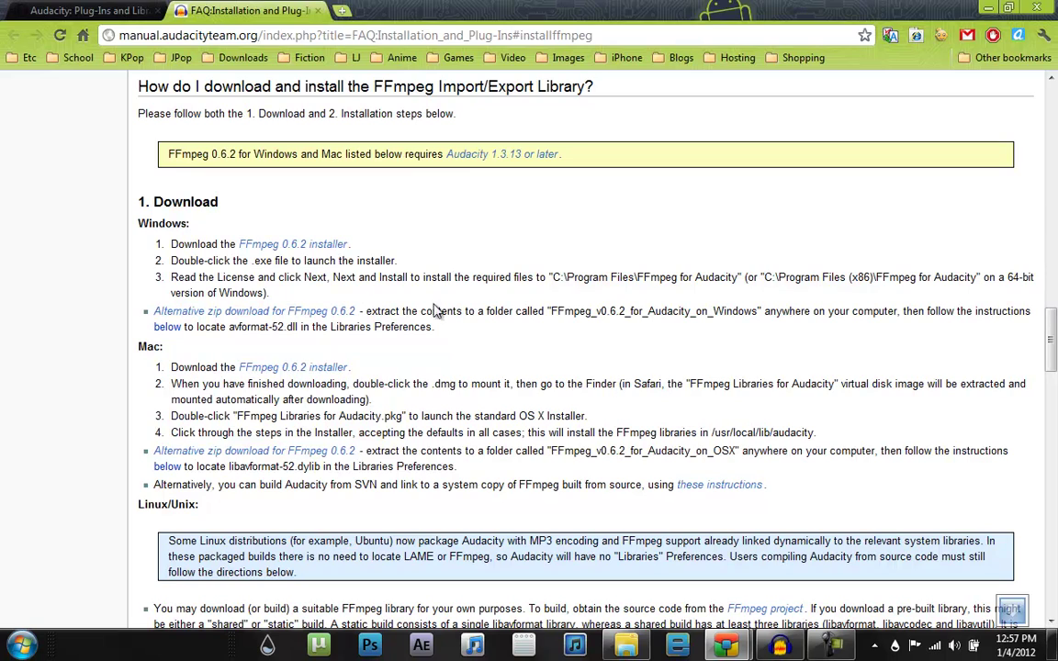
scroll(1055, 372, down, 2)
mouse_move(1055, 372)
mouse_down()
mouse_move(1055, 460)
mouse_move(1055, 367)
mouse_up()
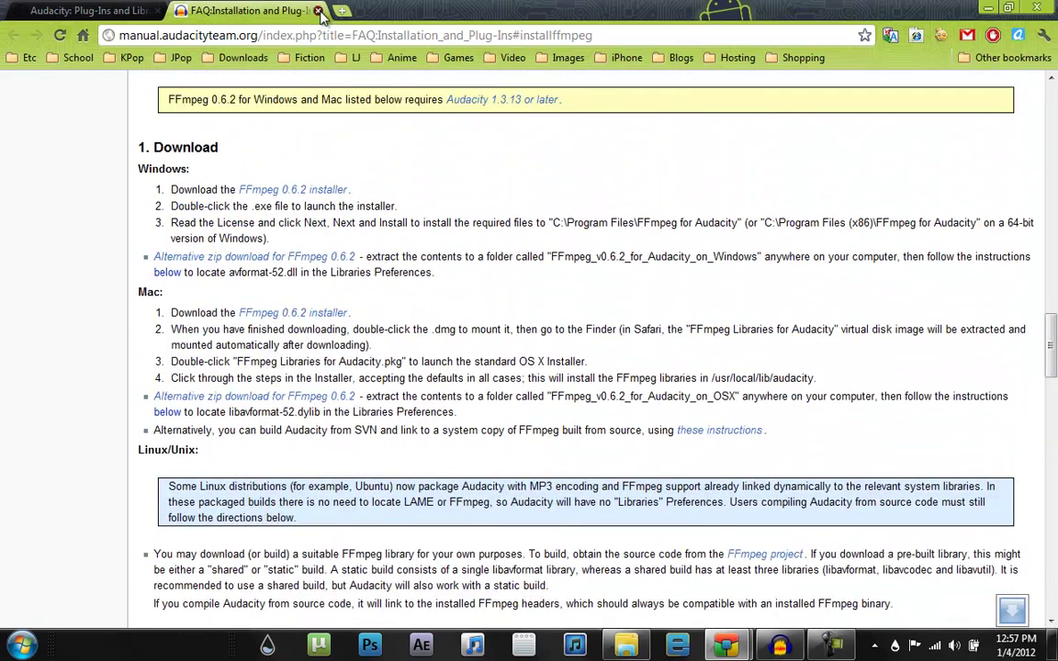
Close the FFmpeg FAQ and examine the LAME MP3 encoding library information on the Plug-Ins and Libraries page.
click(306, 10)
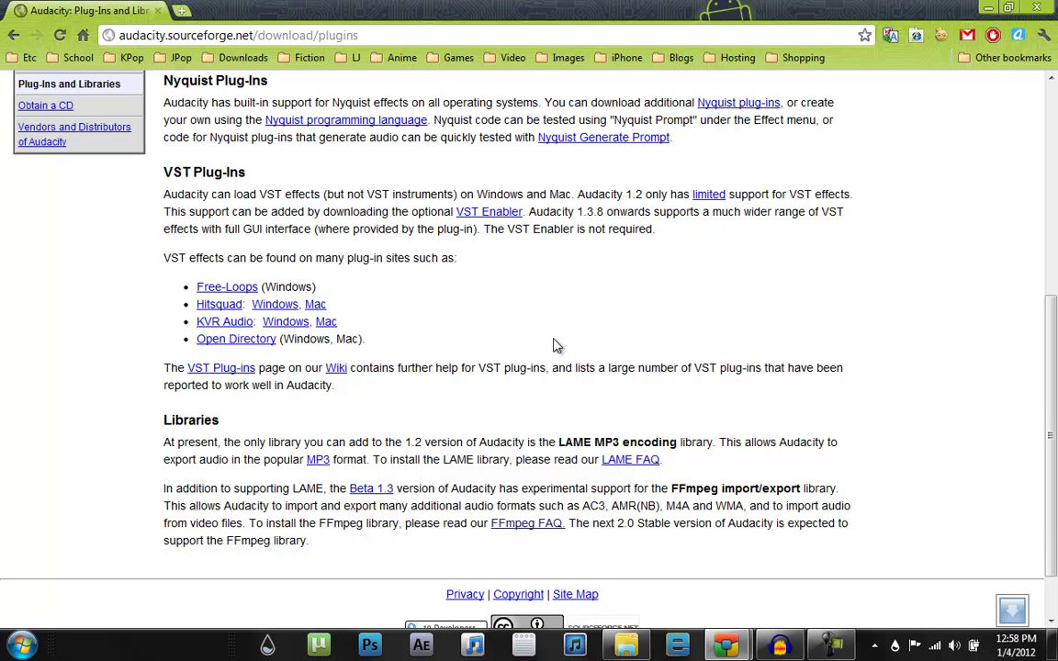
scroll(501, 361, up, 1)
scroll(500, 361, down, 1)
drag(563, 445, 713, 448)
click(695, 474)
scroll(280, 425, up, 1)
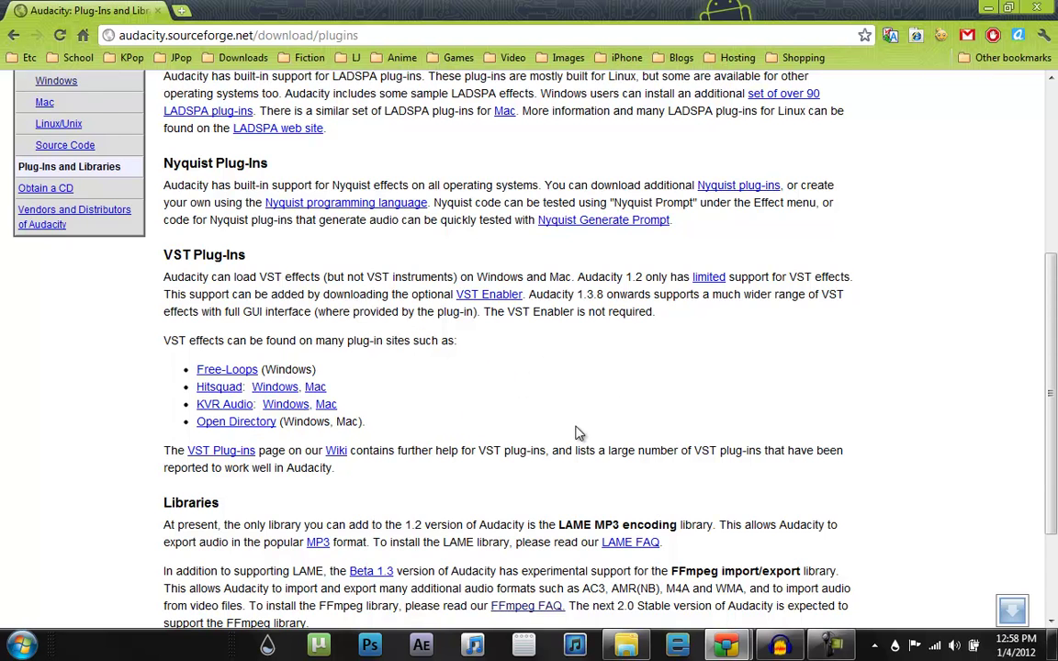
scroll(515, 404, up, 2)
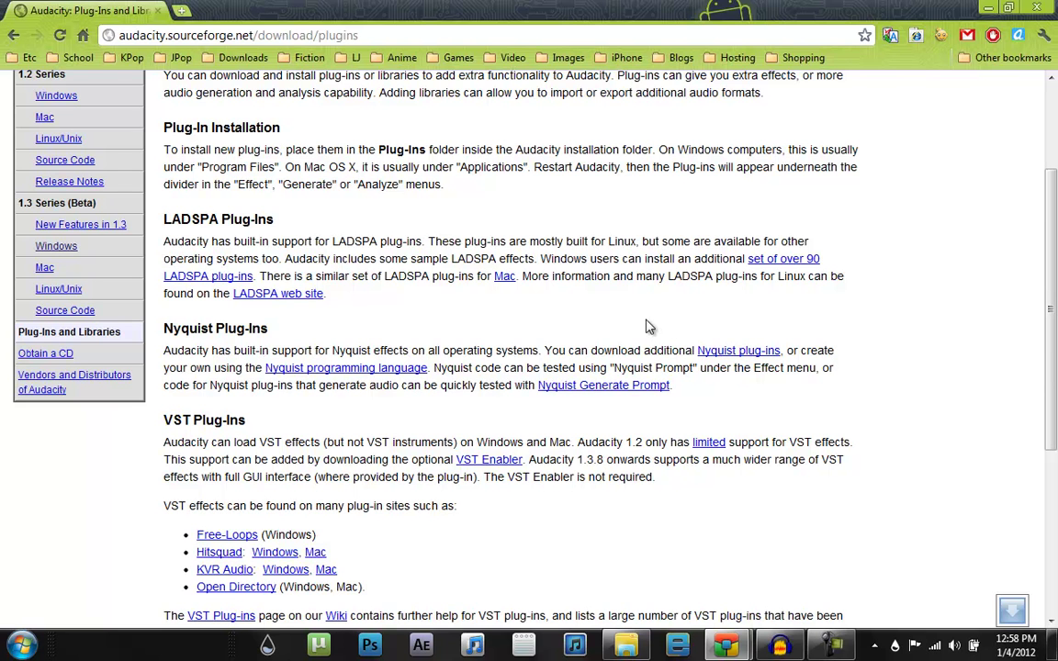
scroll(606, 375, up, 3)
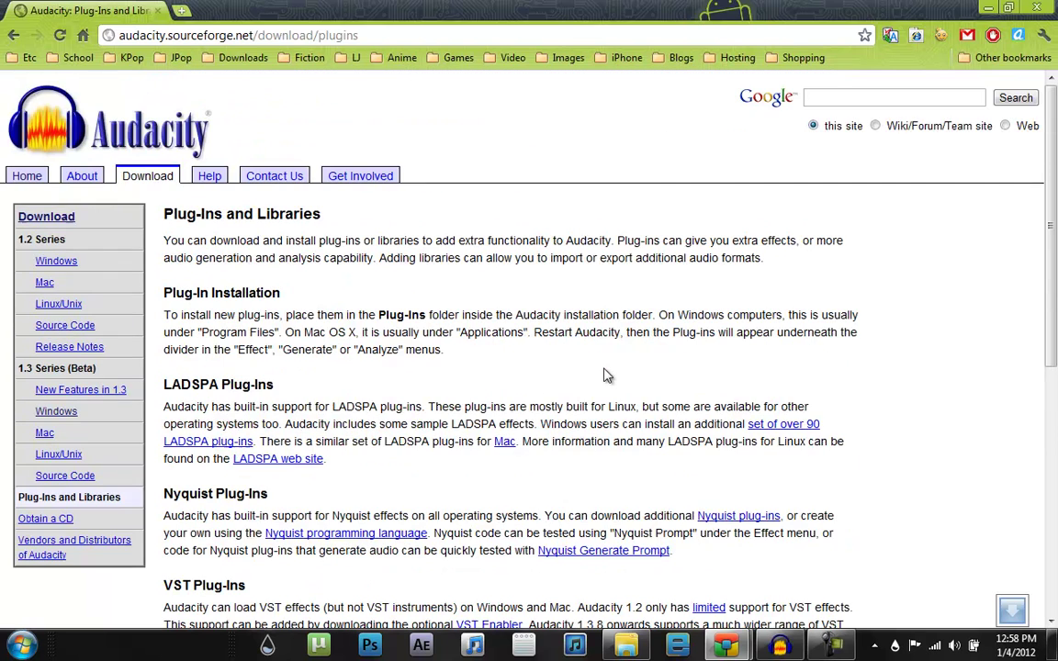
scroll(715, 427, down, 5)
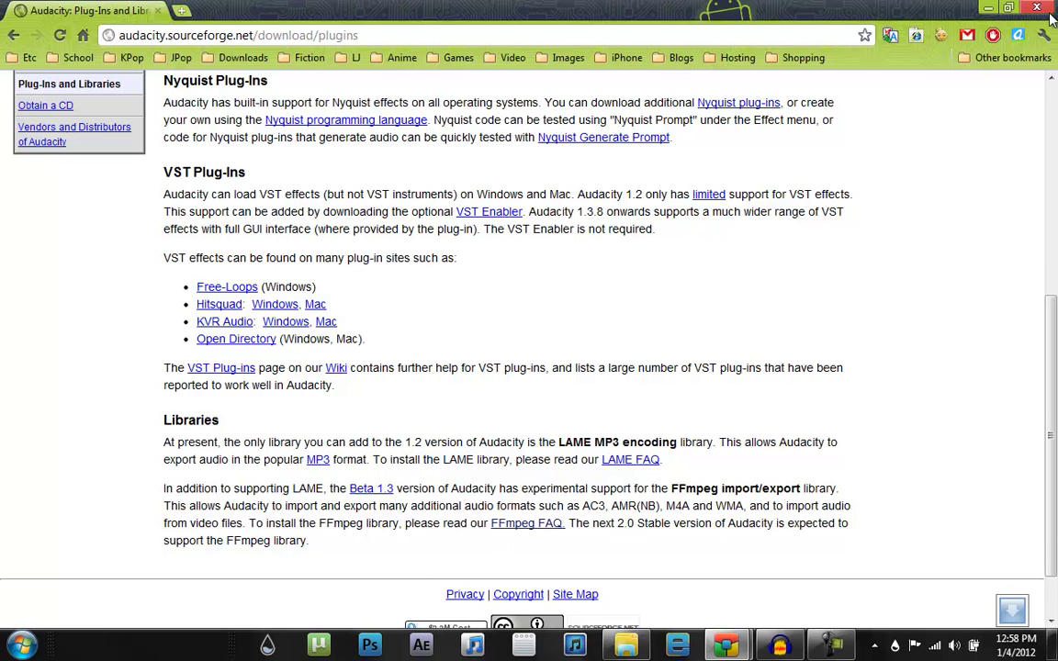
Switch to Audacity and import 04 Time Machine.mp3 from the SNSD music folder's The Boys (Repackage) subfolder.
click(988, 7)
click(781, 646)
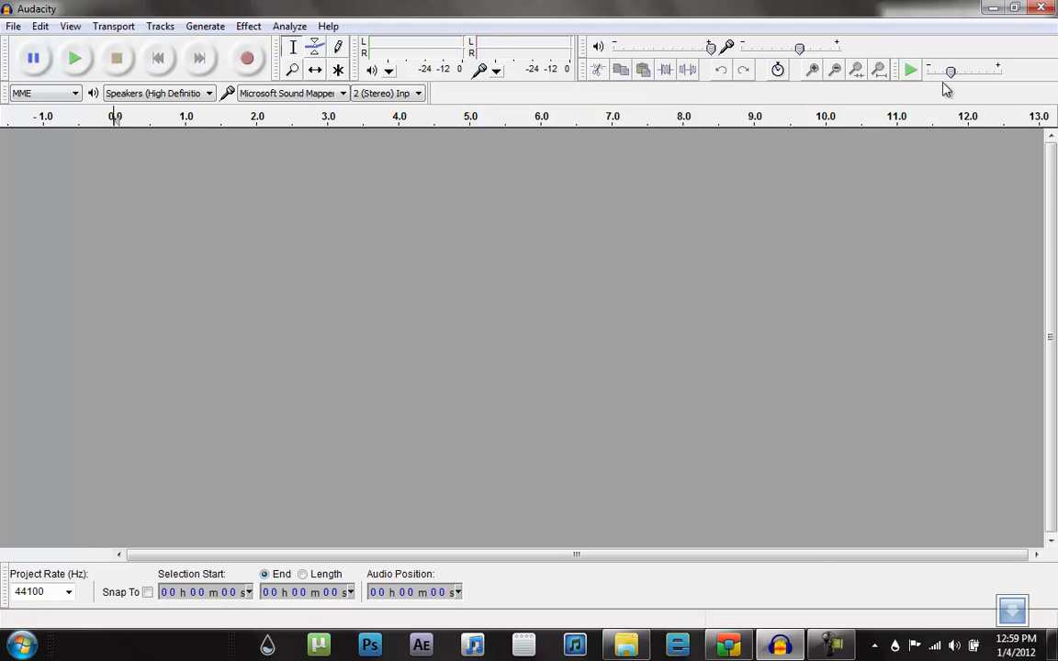
mouse_move(632, 647)
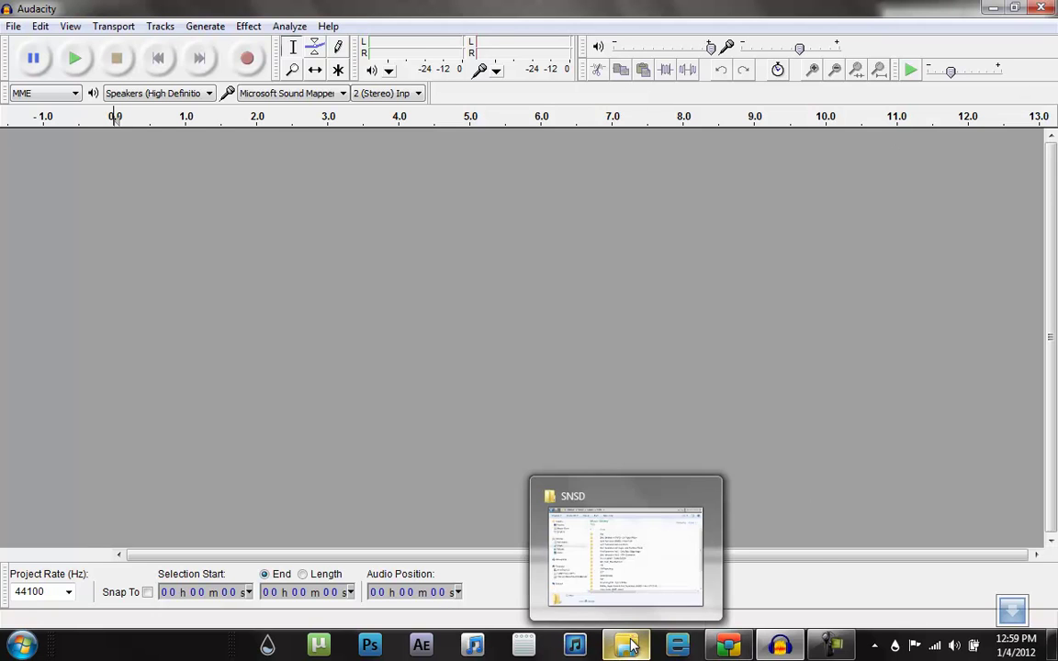
click(617, 574)
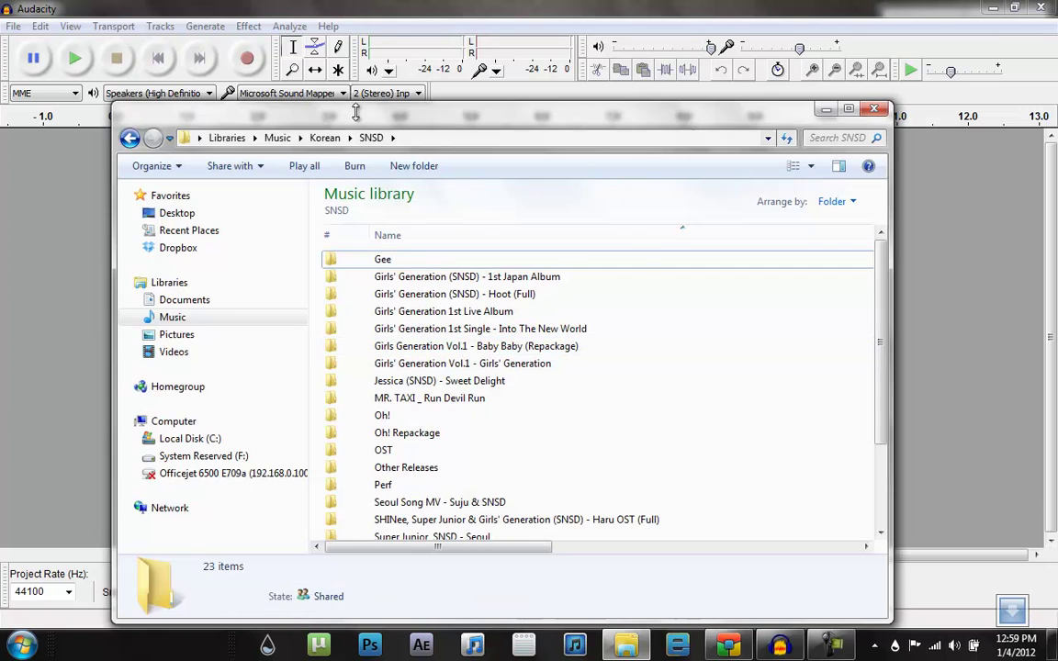
drag(360, 117, 466, 68)
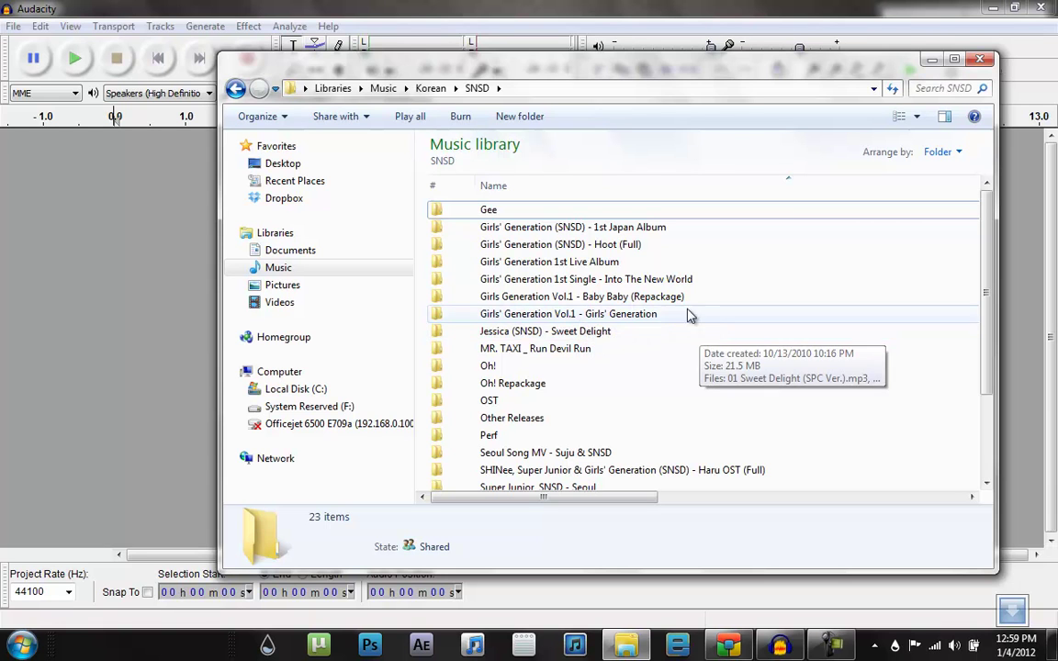
scroll(677, 335, down, 2)
scroll(677, 336, down, 1)
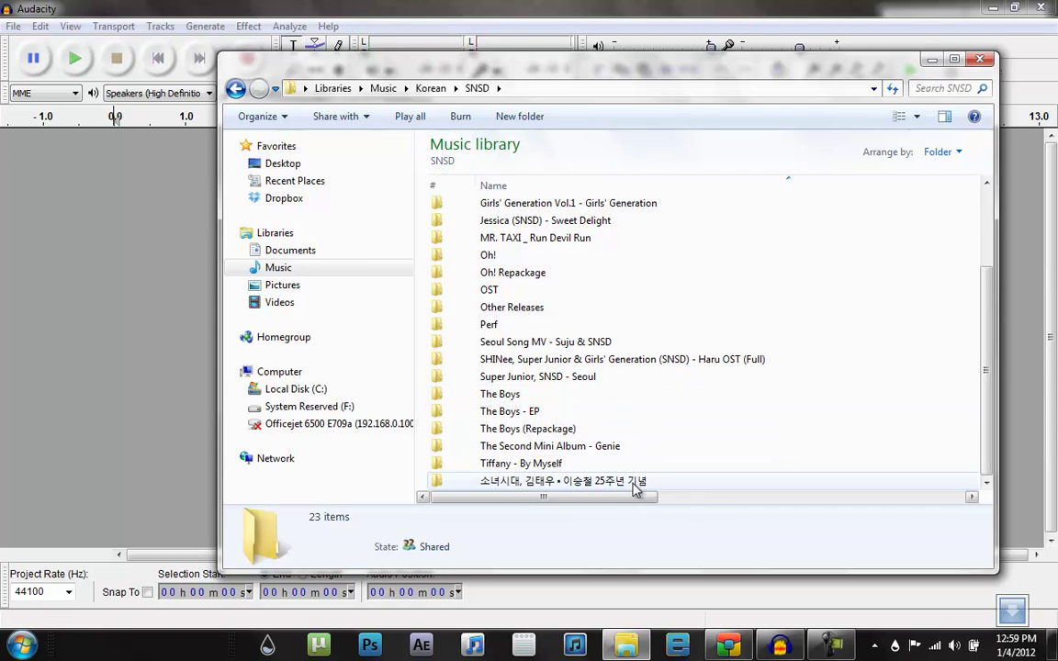
double_click(621, 432)
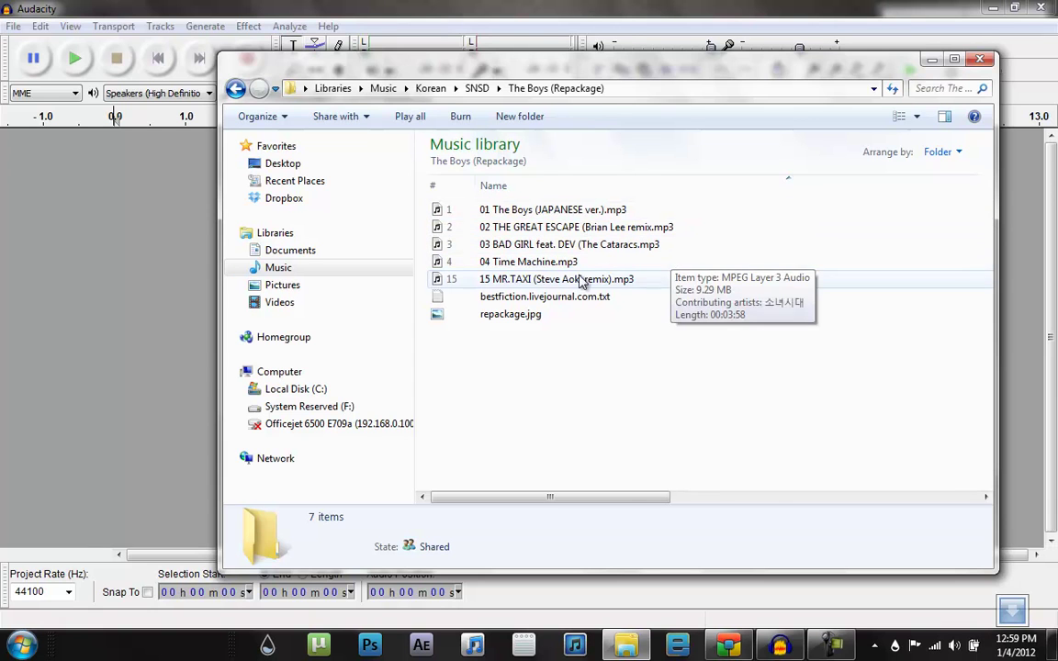
click(643, 265)
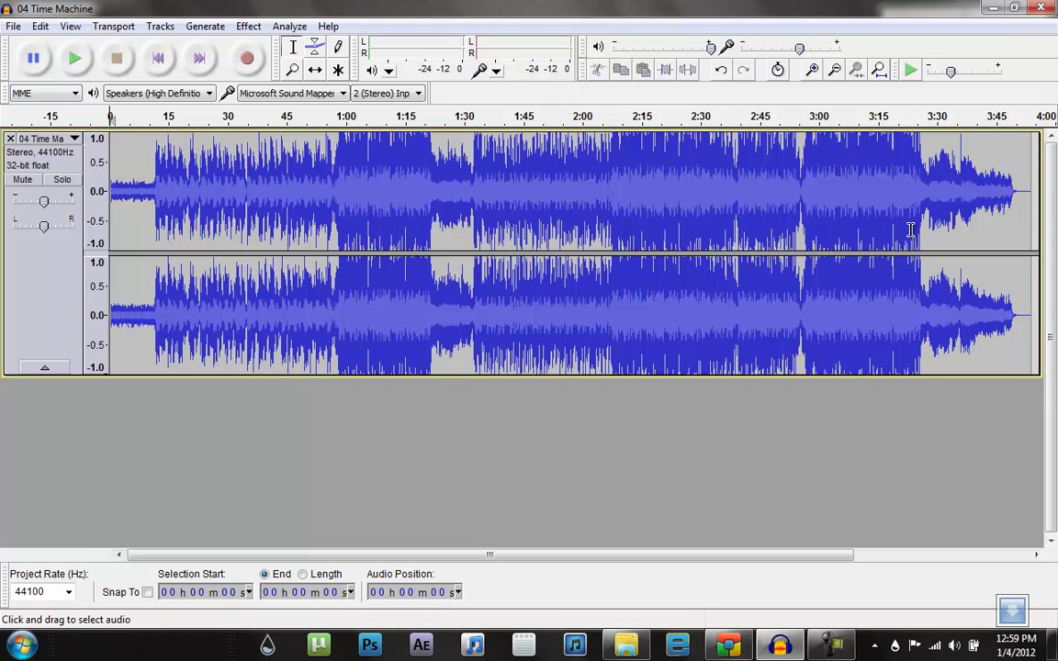
Delete the track's audio from about 0:32 to the end of the song.
click(817, 73)
click(835, 70)
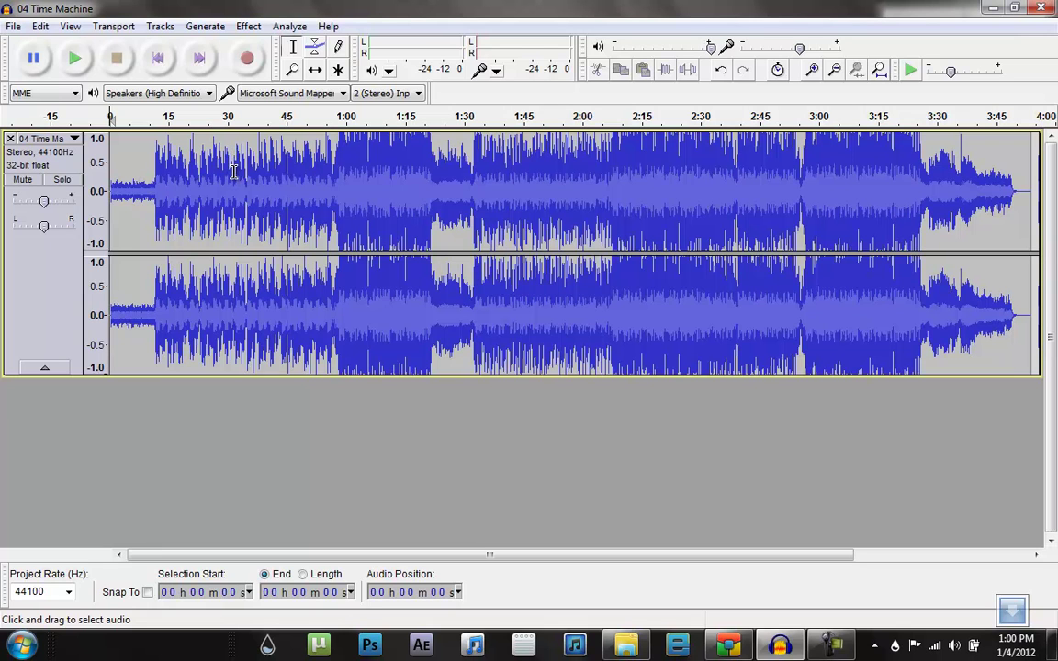
drag(236, 167, 919, 261)
drag(768, 557, 699, 558)
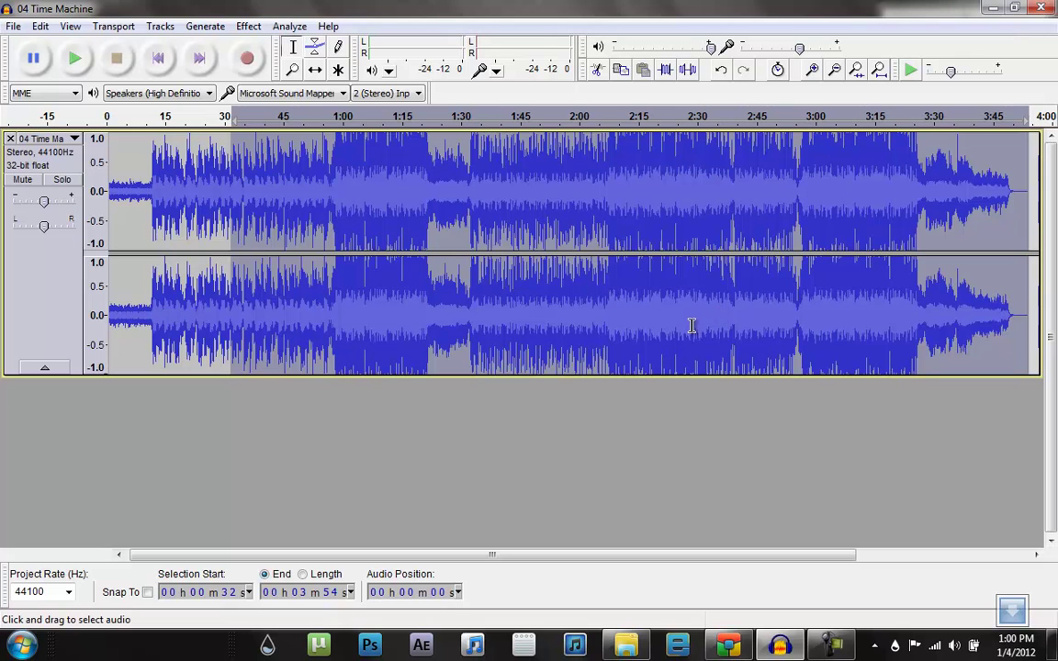
key(Delete)
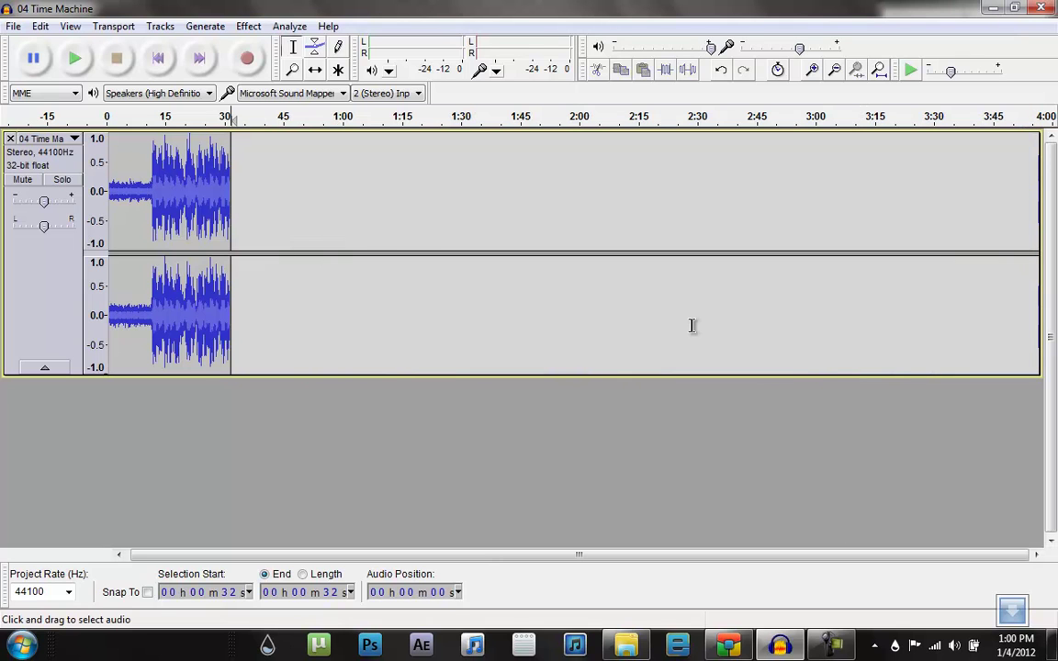
Apply a Fade In to the first 5 seconds of the Time Machine track.
drag(708, 559, 657, 565)
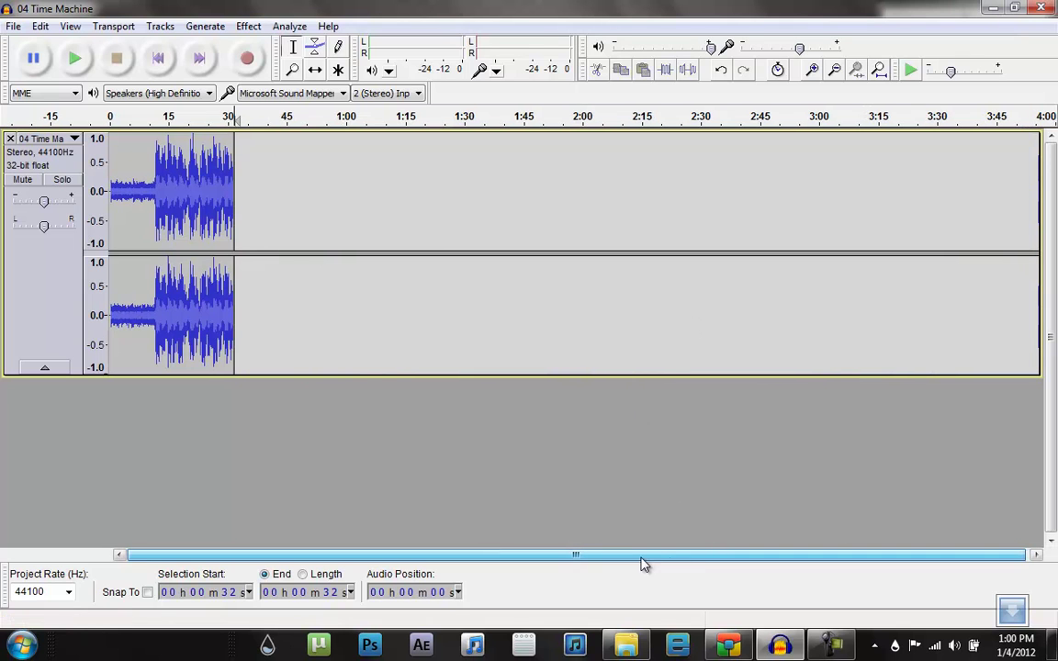
click(813, 71)
click(813, 70)
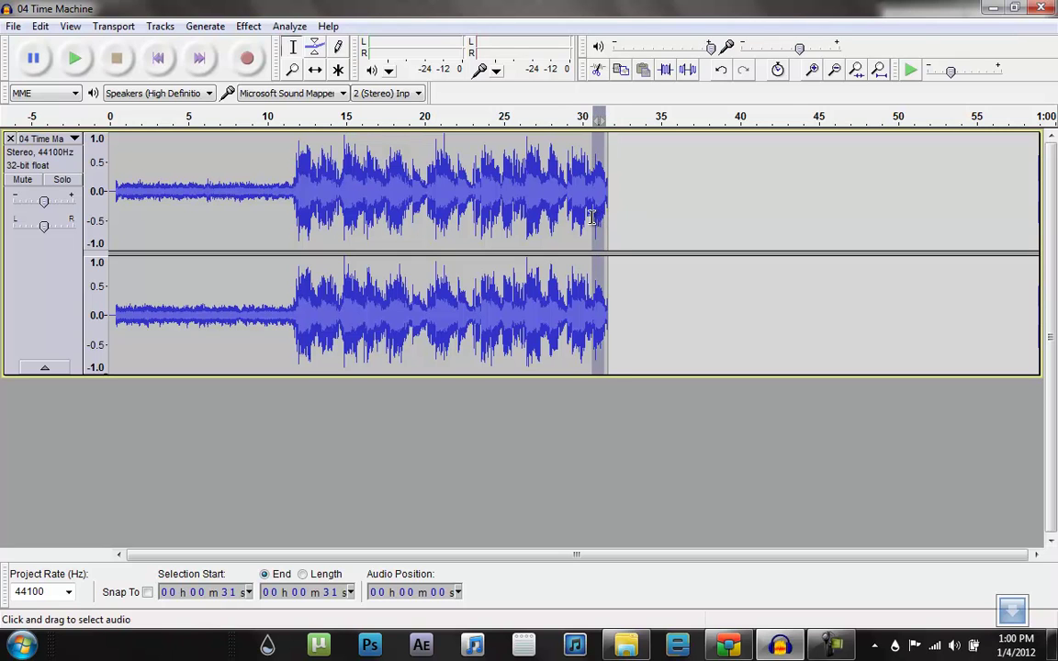
click(620, 213)
drag(206, 194, 99, 194)
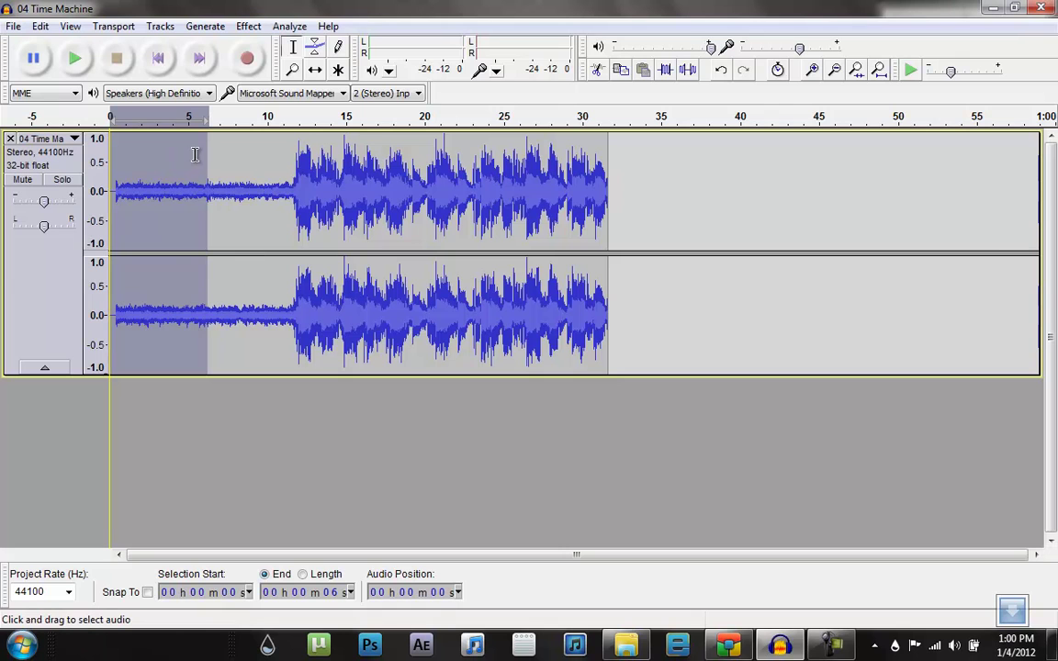
drag(205, 156, 189, 158)
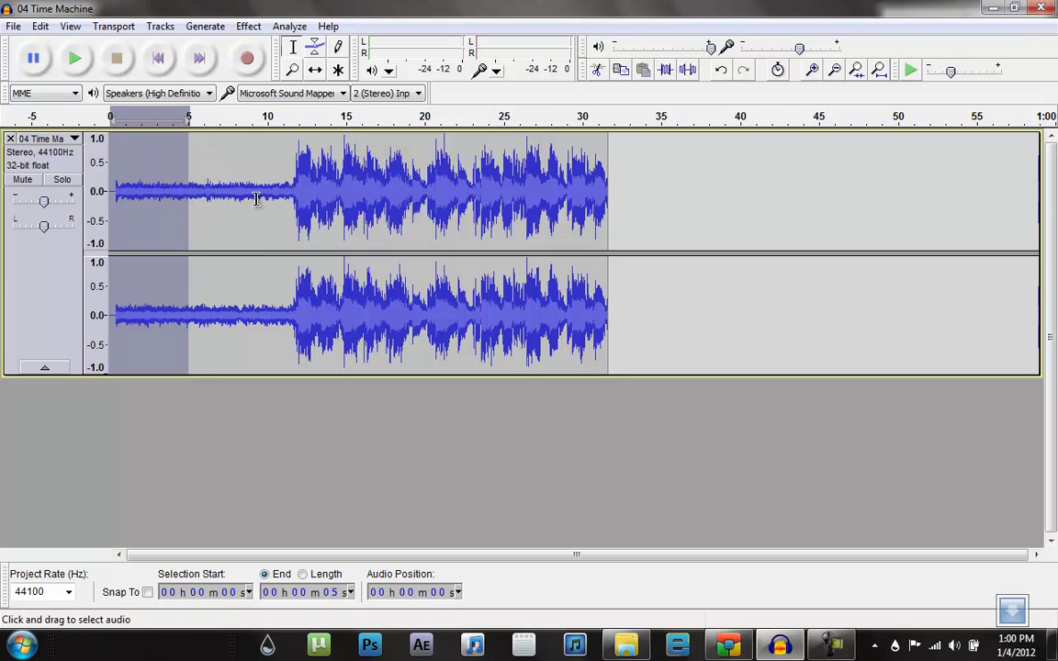
click(249, 27)
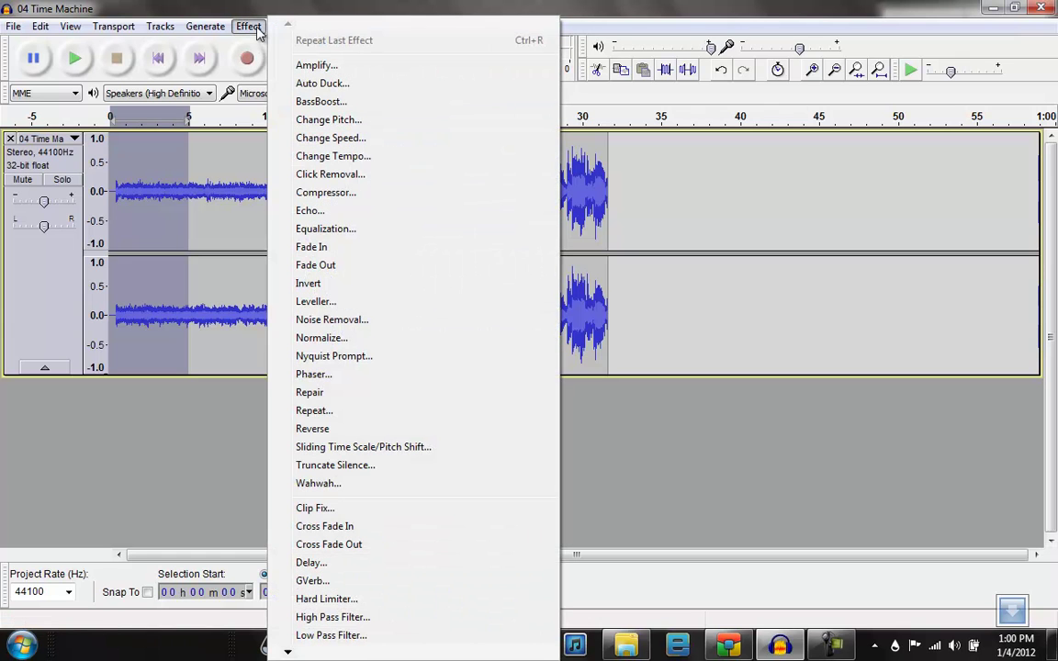
click(416, 249)
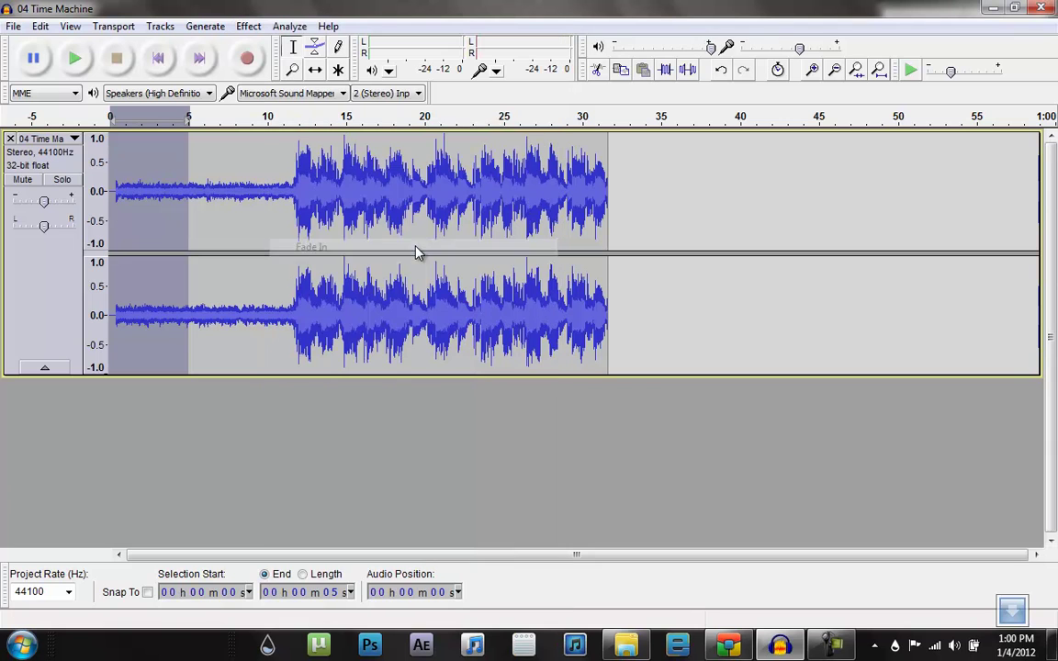
Apply a Fade Out to the track's ending, from about 0:28 to 0:32.
drag(545, 173, 610, 175)
click(246, 26)
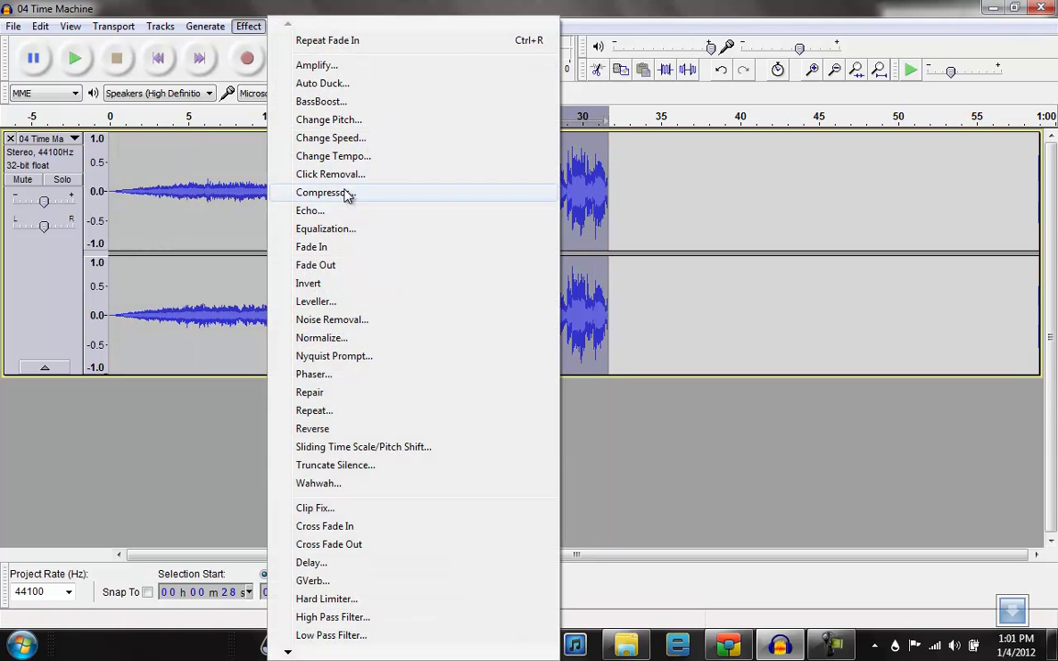
click(356, 265)
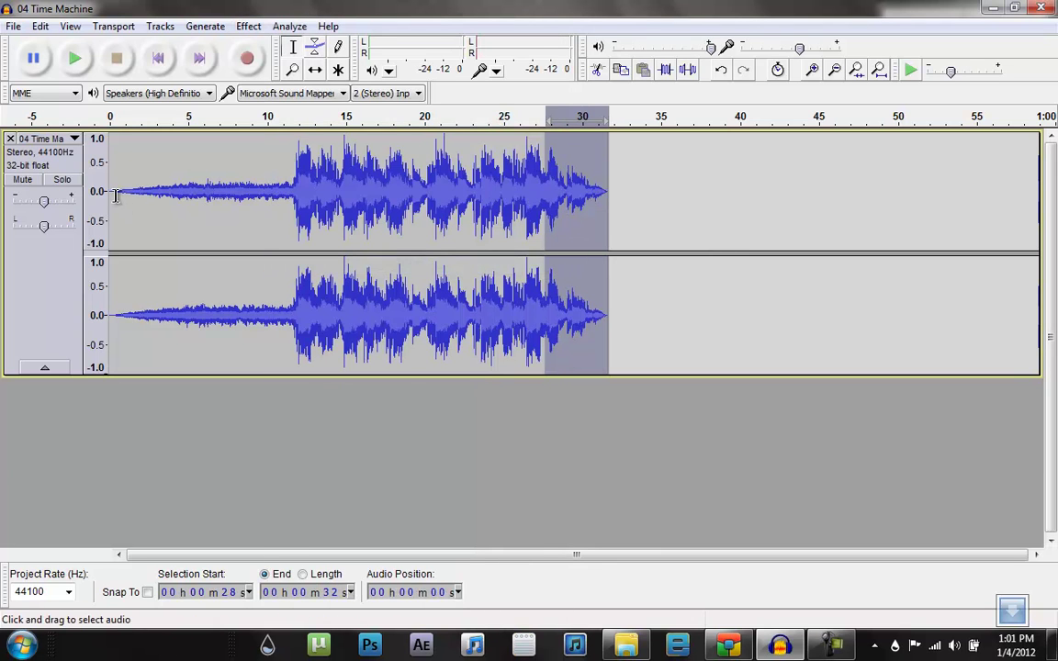
Play the clip from the beginning to check the fade-in, and stop playback after it.
click(110, 114)
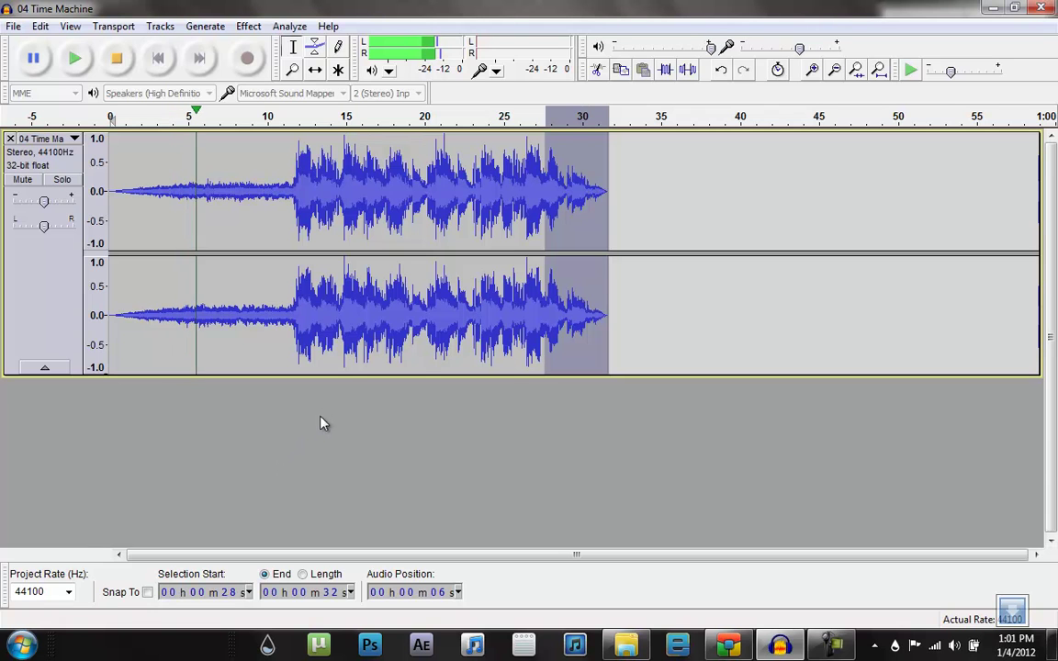
click(687, 472)
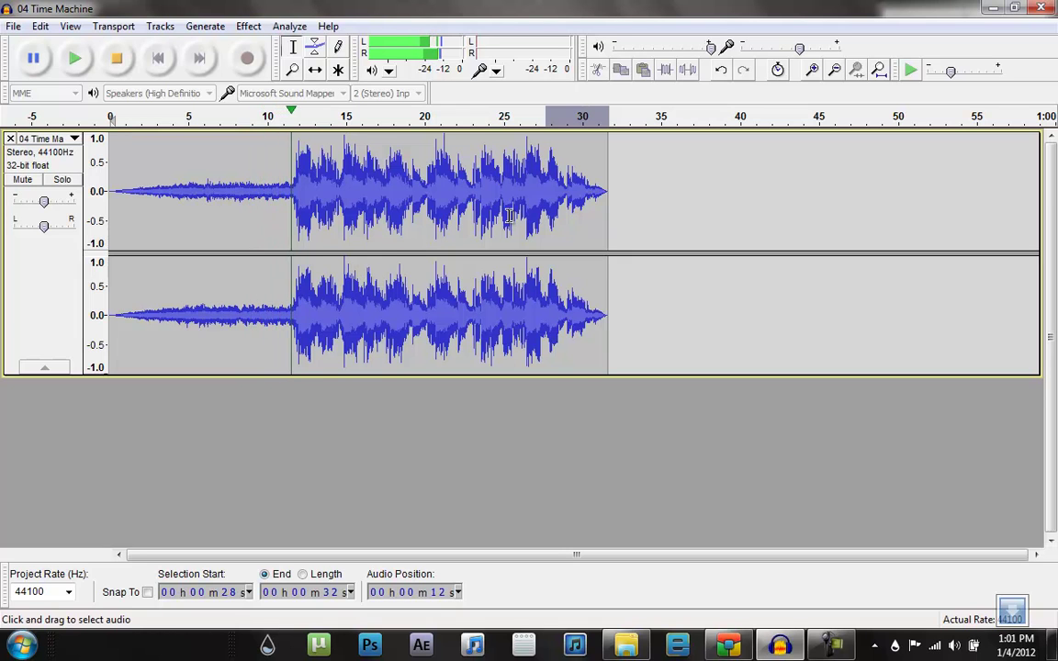
click(117, 58)
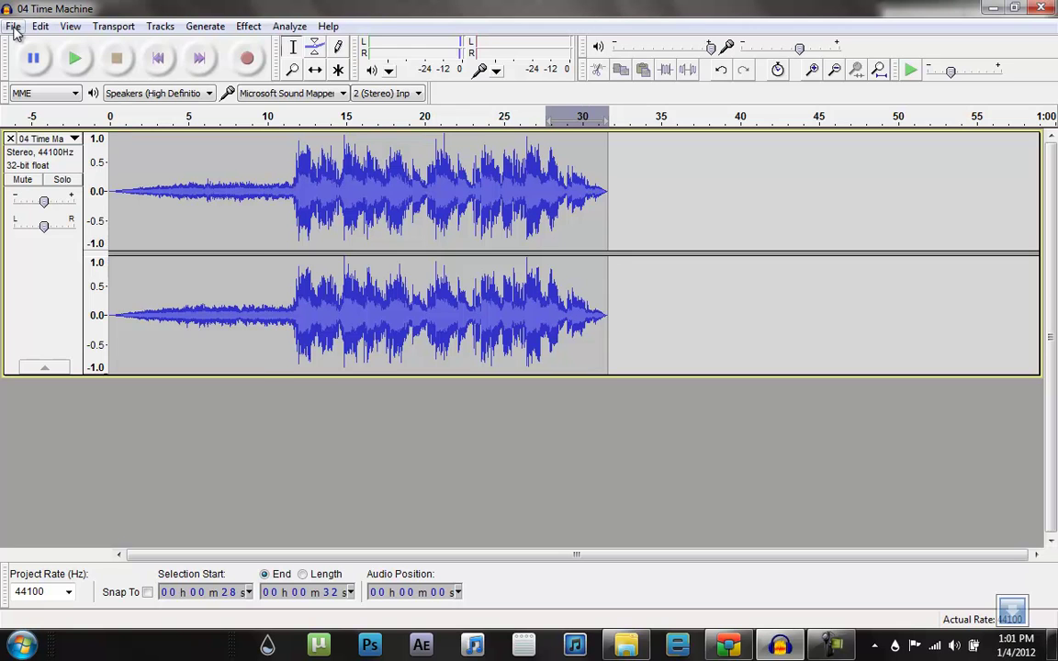
Open the export settings for the whole edited track.
click(14, 27)
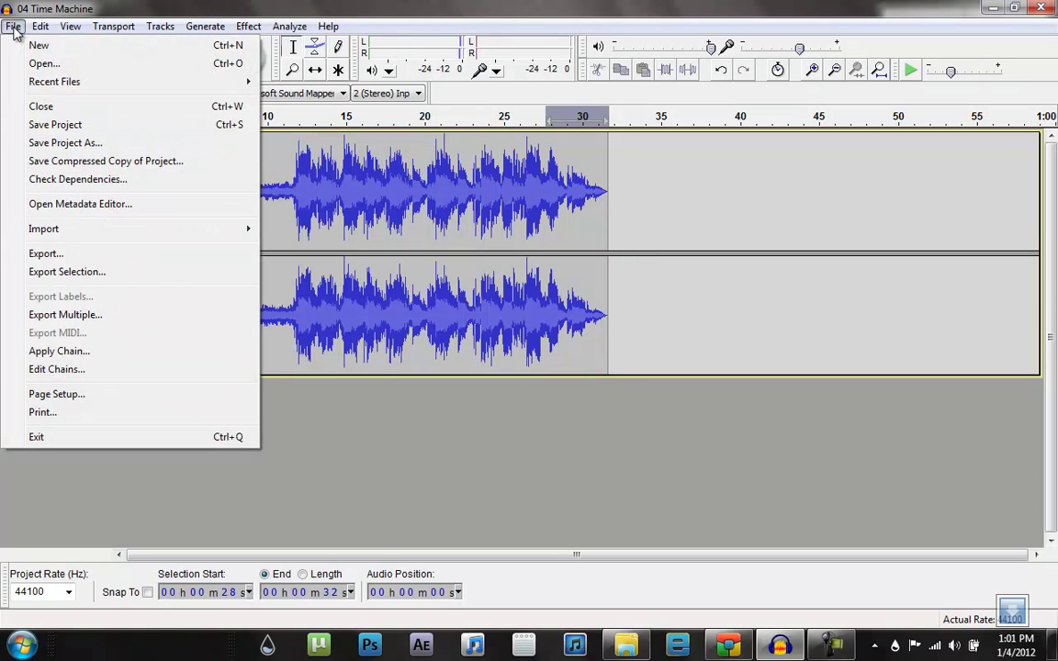
click(145, 256)
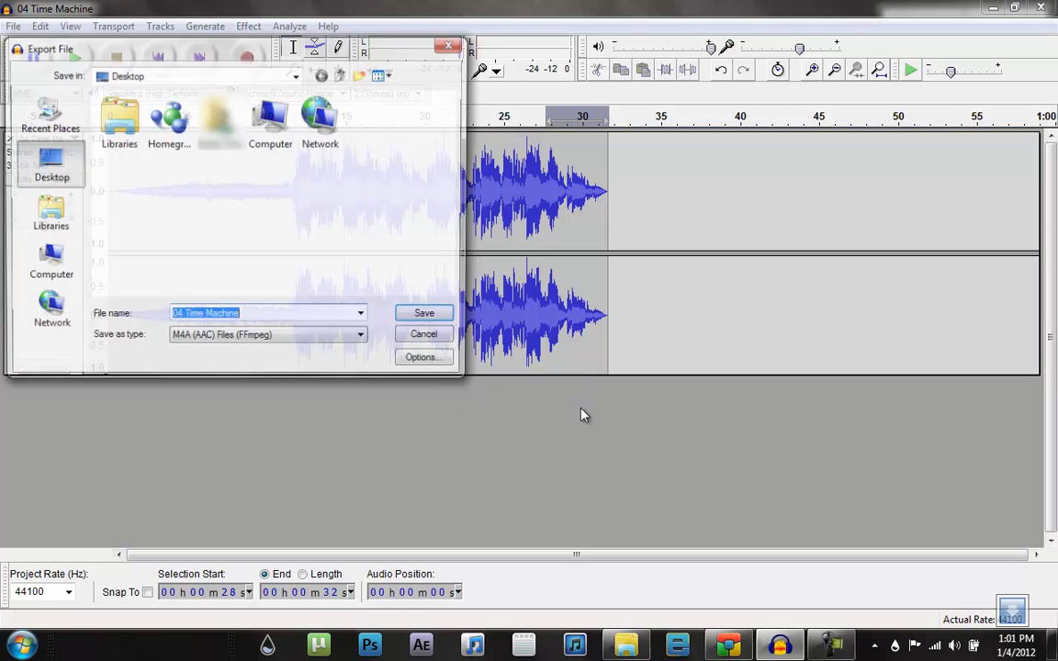
drag(308, 56, 569, 91)
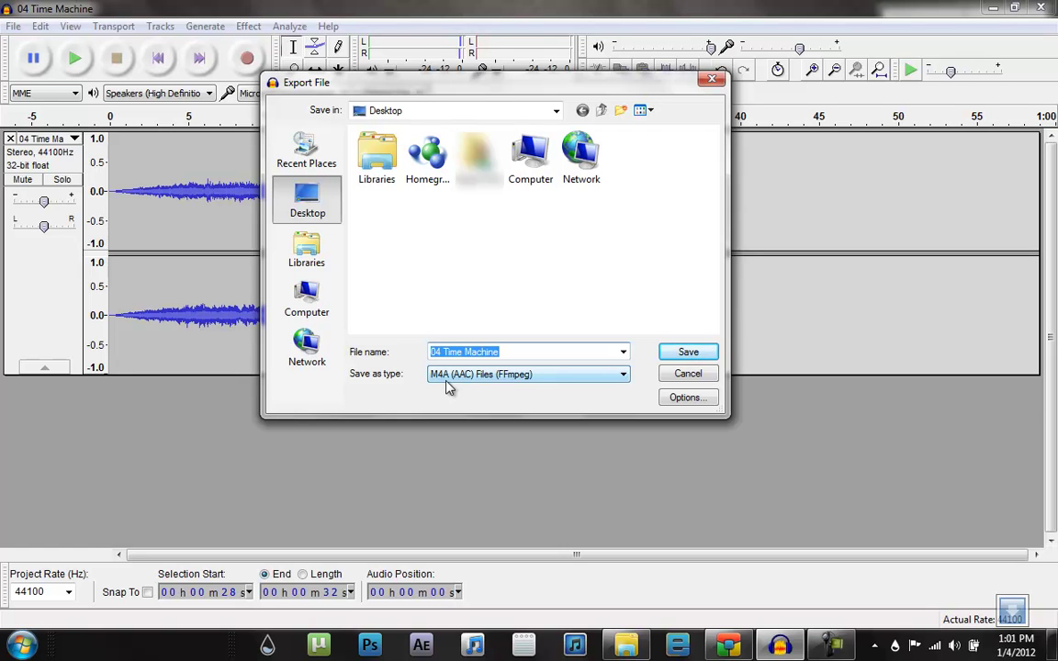
Try MP3 Files as the export format with a constant bit rate of 320 kbps, and cancel the MP3 options.
click(556, 383)
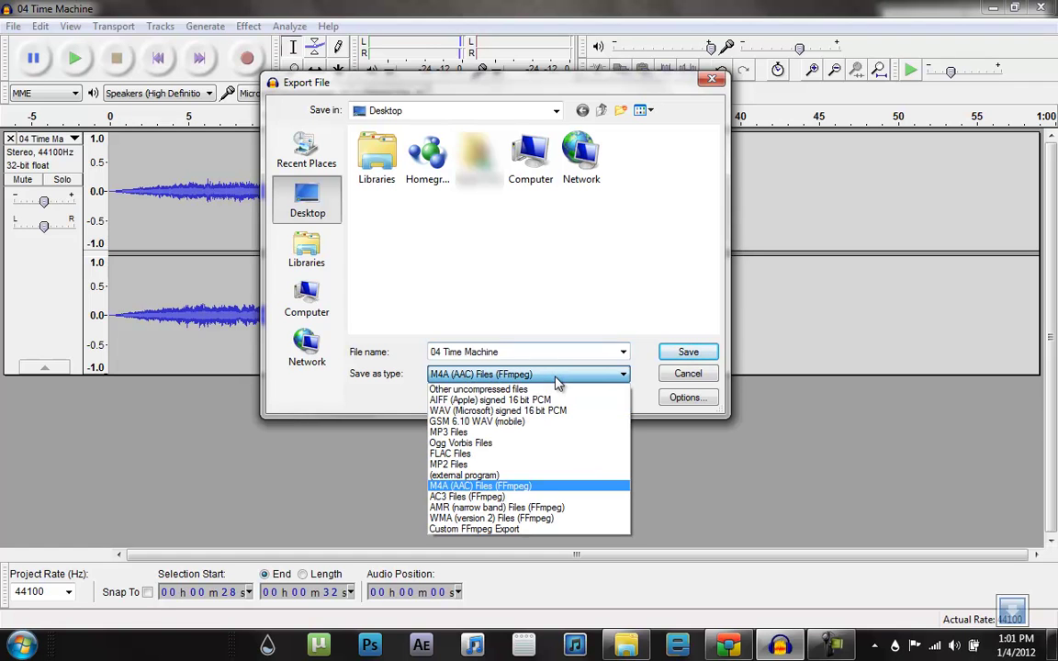
click(555, 435)
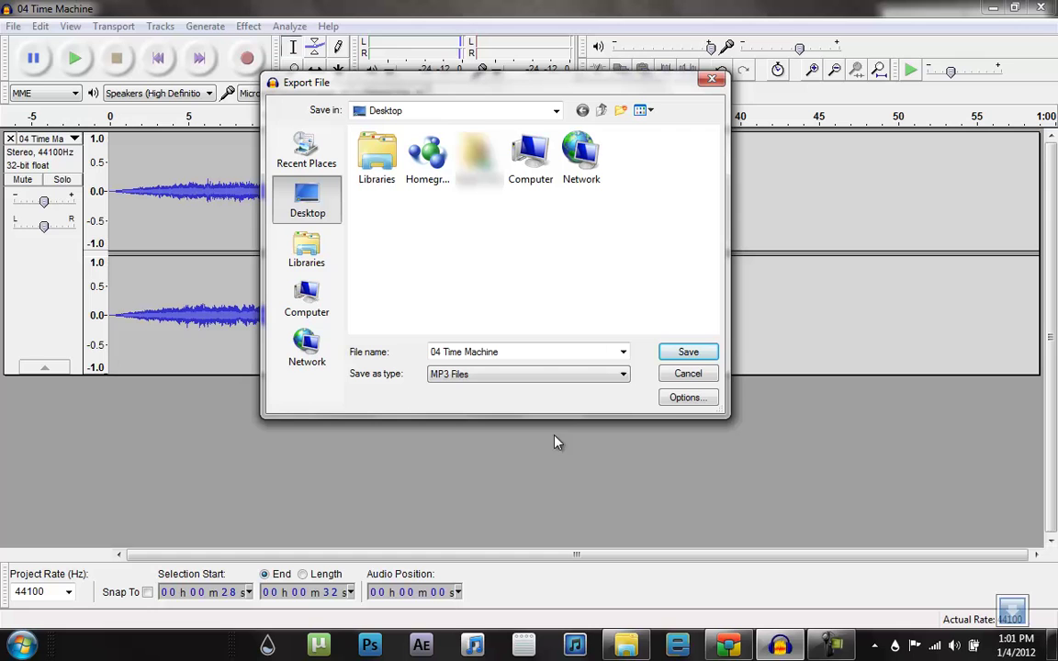
click(695, 405)
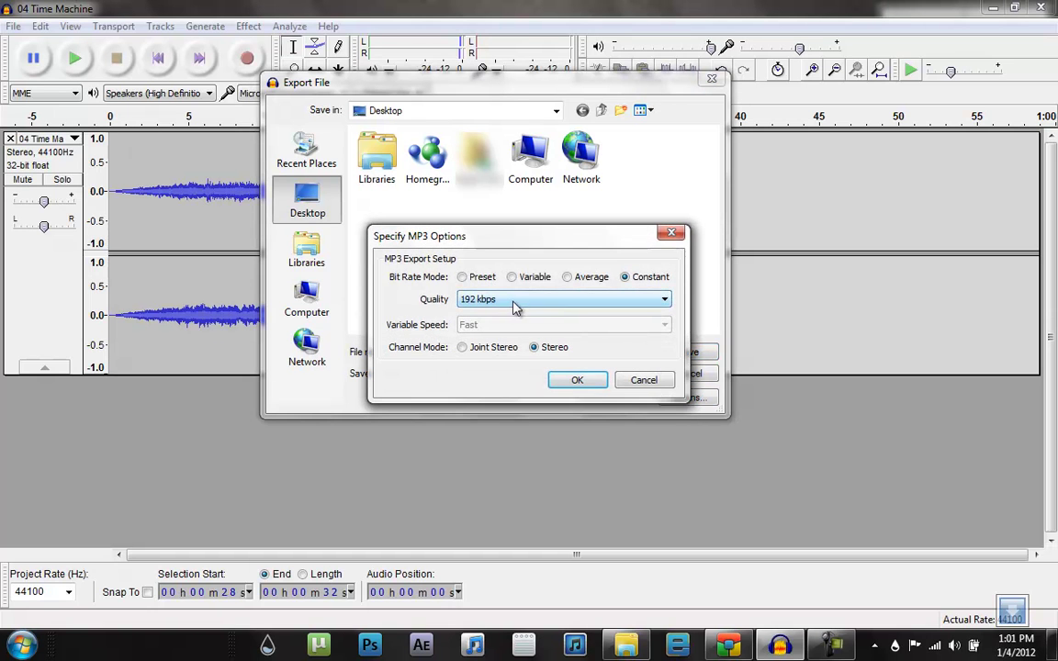
click(528, 304)
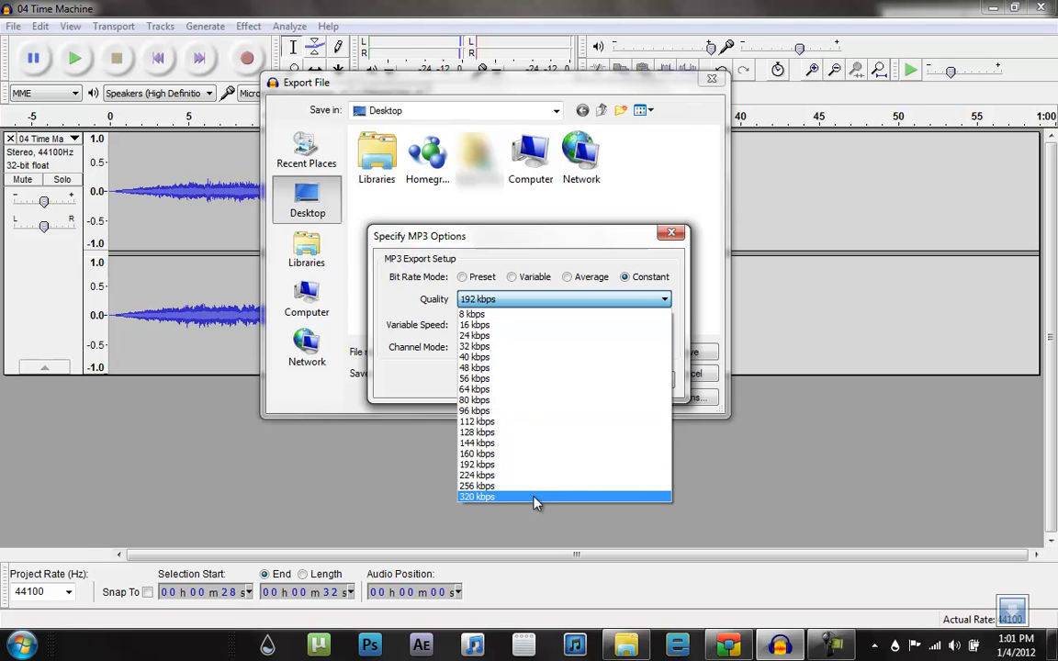
click(535, 497)
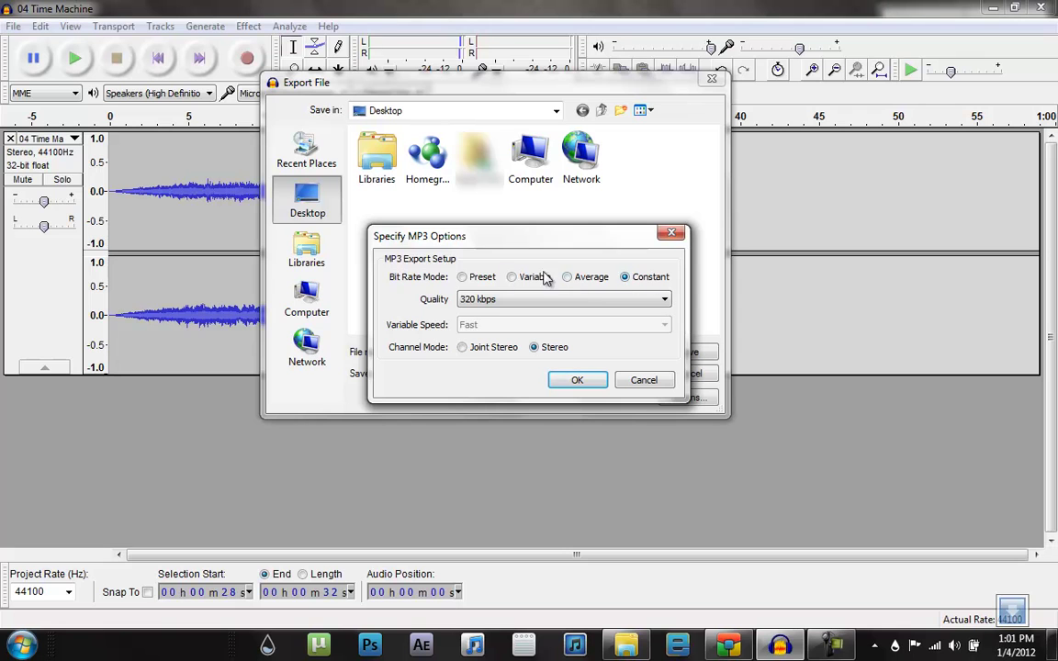
click(643, 379)
Export the clip to the Desktop as 04 Time Machine in the M4A (AAC) Files (FFmpeg) format, keeping the existing metadata tags.
click(528, 374)
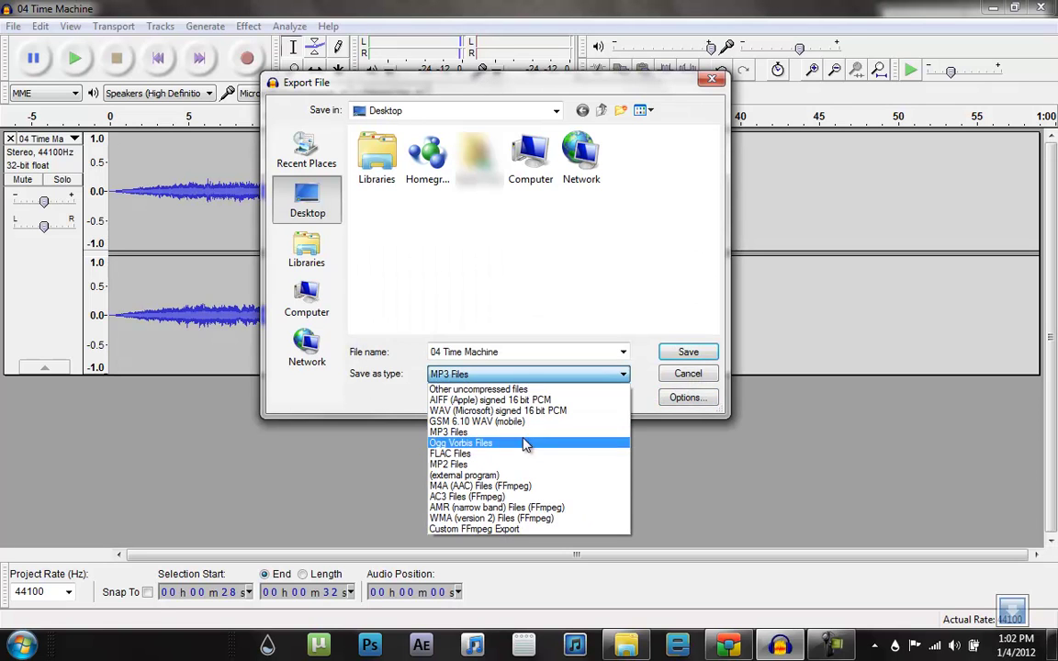
click(521, 494)
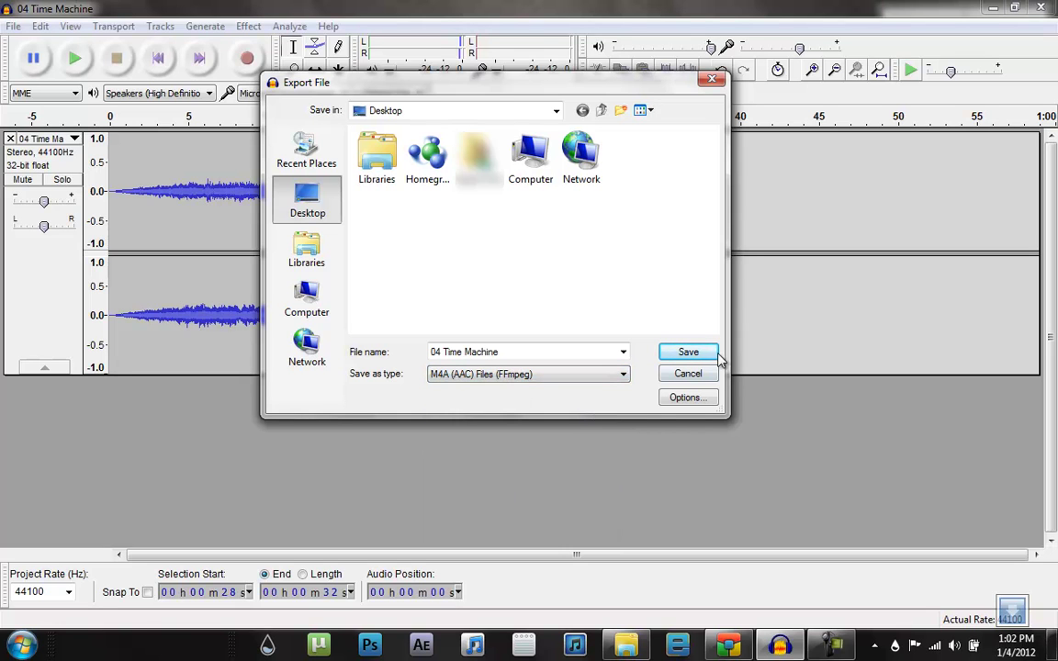
click(689, 352)
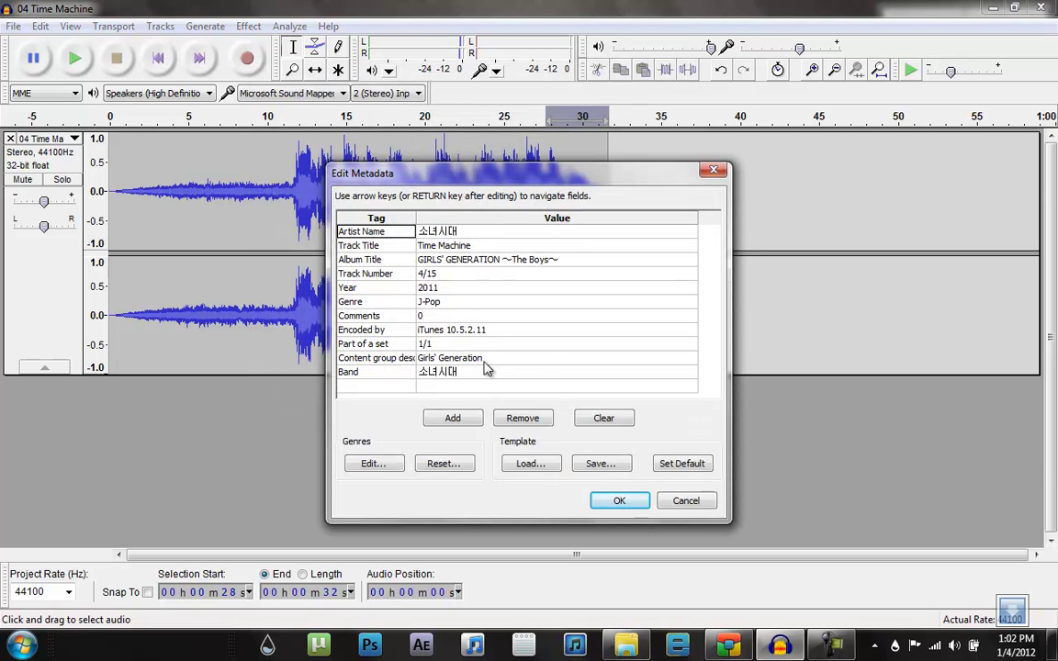
double_click(476, 235)
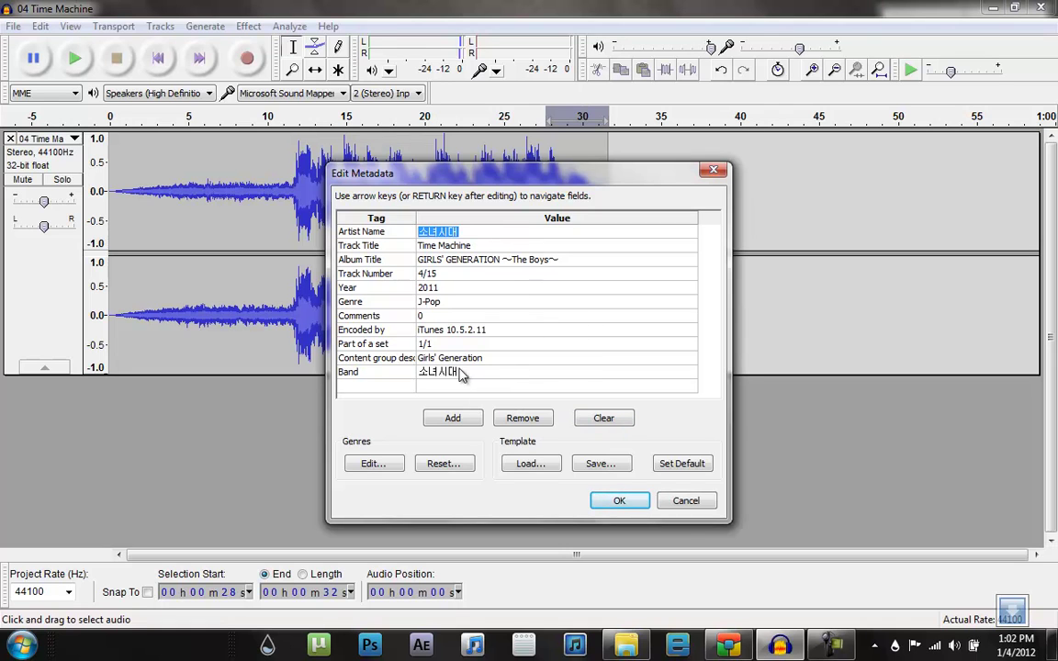
click(621, 501)
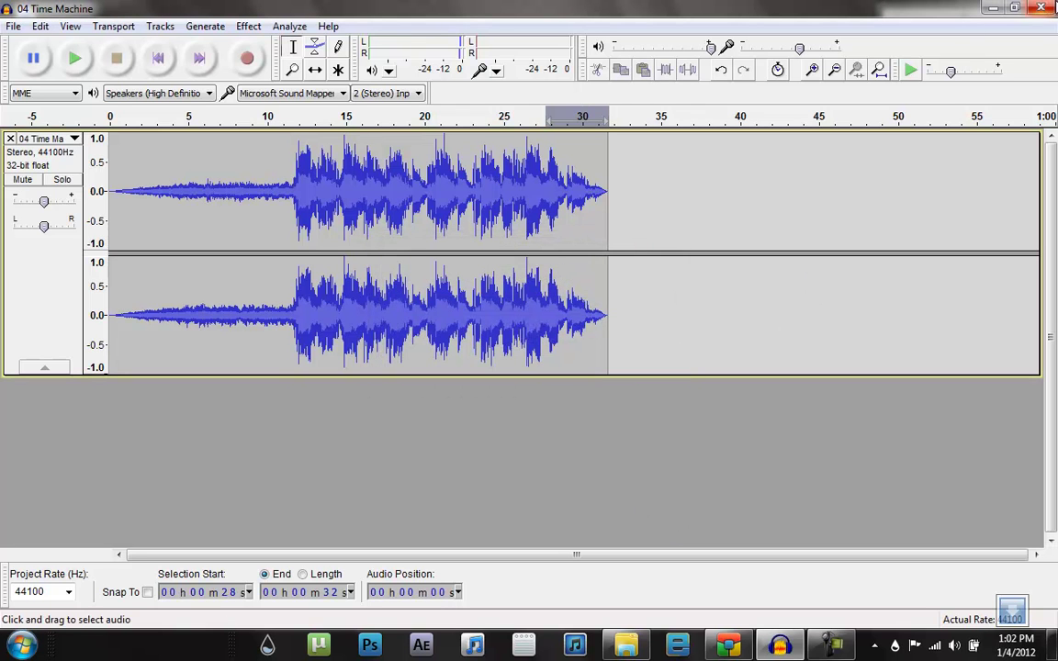
Close the project without saving its changes, and move 04 Time Machine.m4a toward the middle of the desktop.
click(1041, 7)
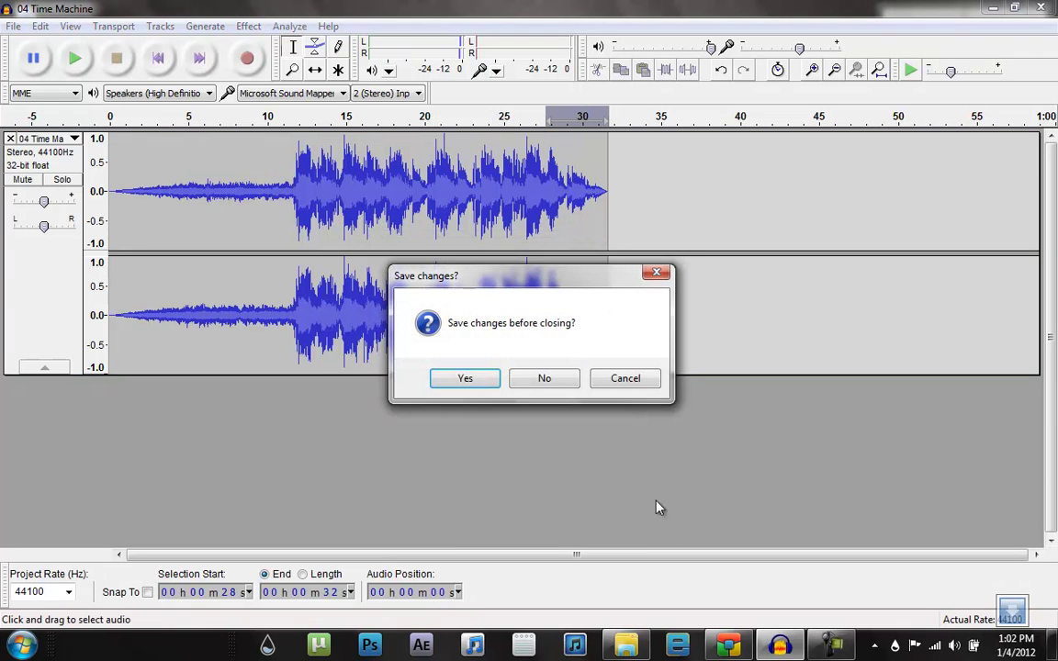
click(543, 379)
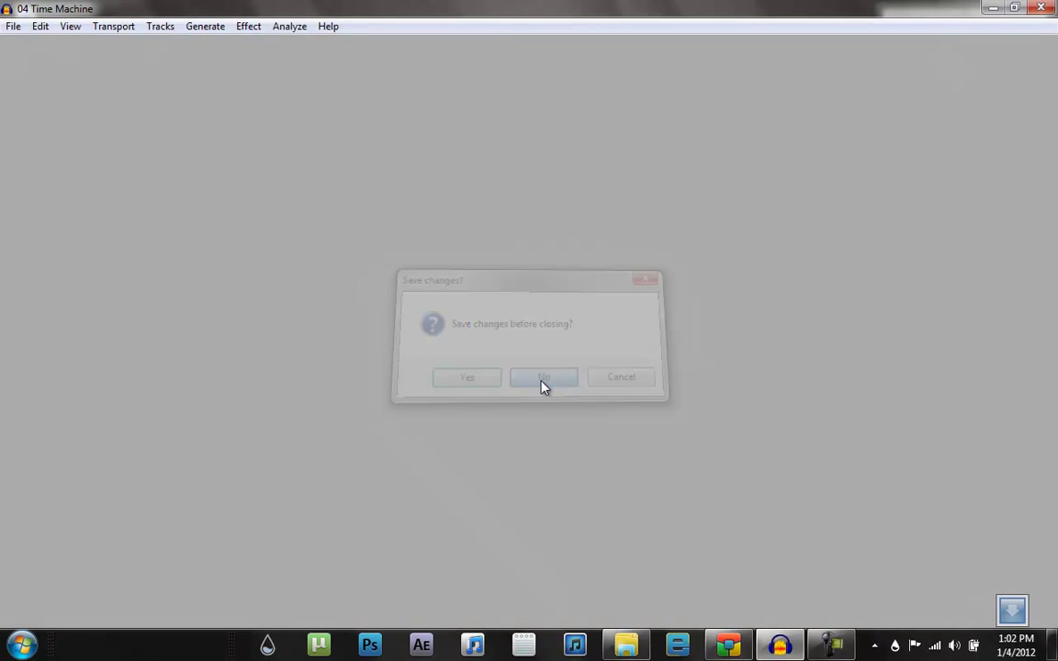
drag(46, 28, 461, 294)
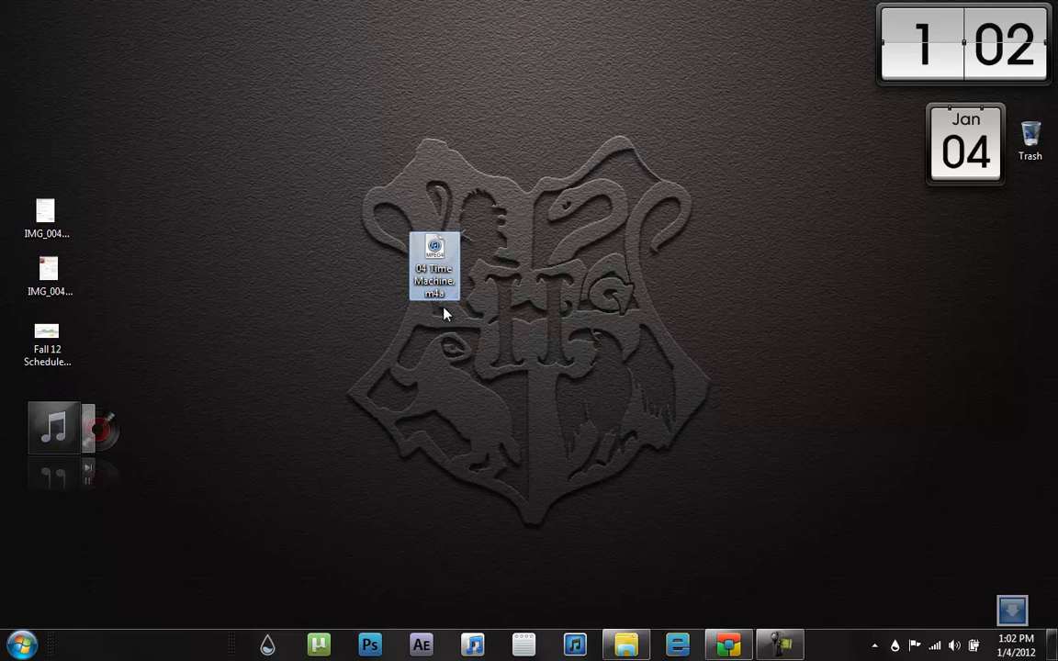
Examine the file extension of the exported Time Machine clip and of the image files on the desktop, without renaming anything.
click(448, 296)
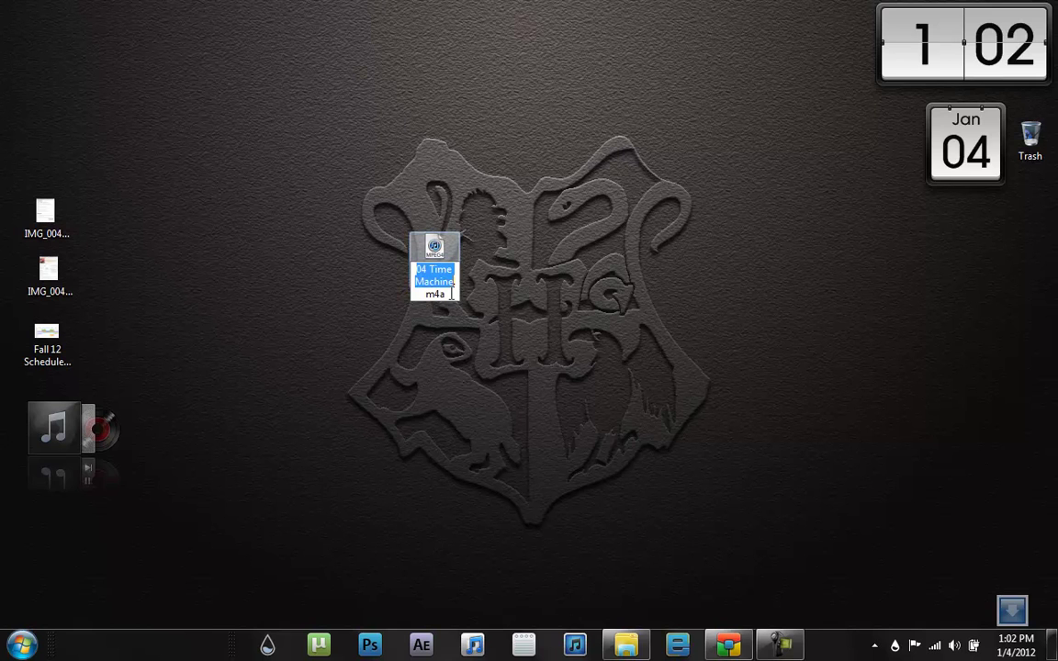
drag(452, 296, 423, 296)
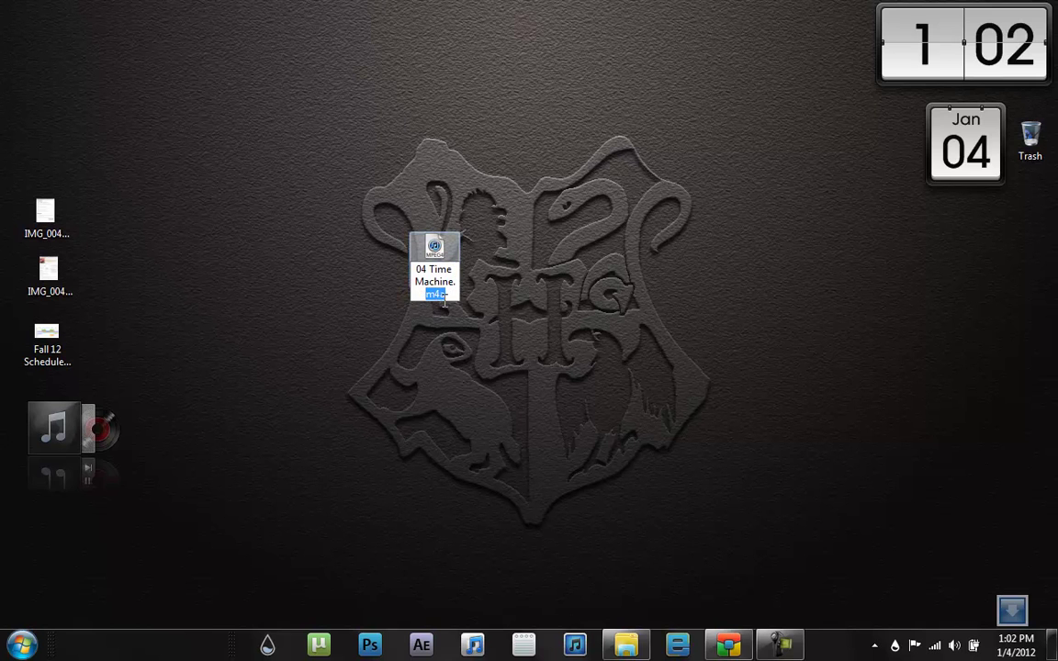
key(Return)
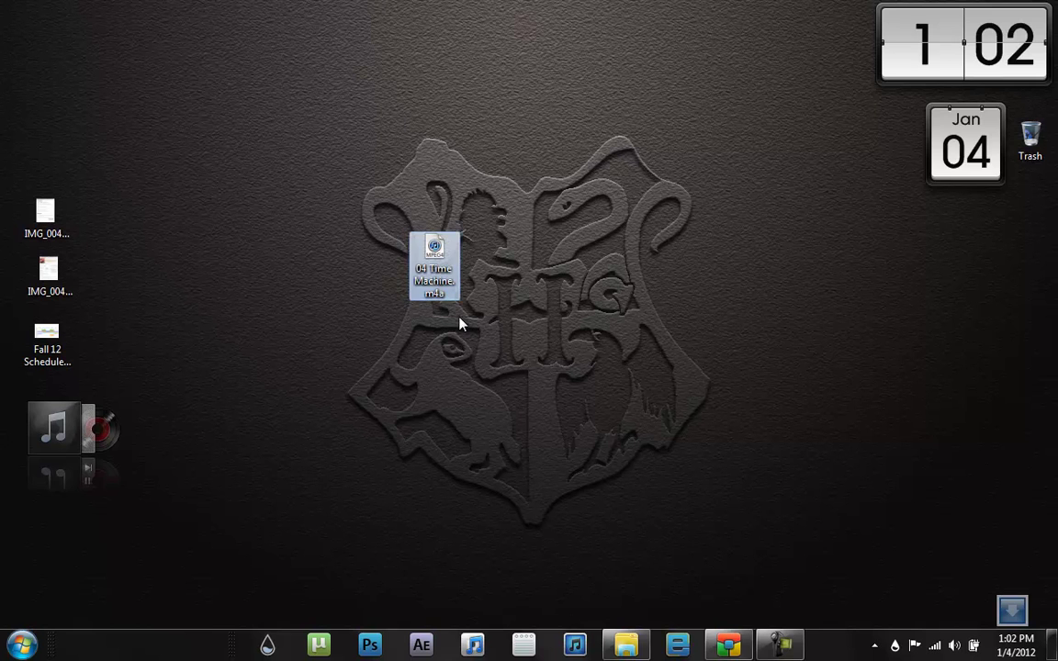
click(59, 234)
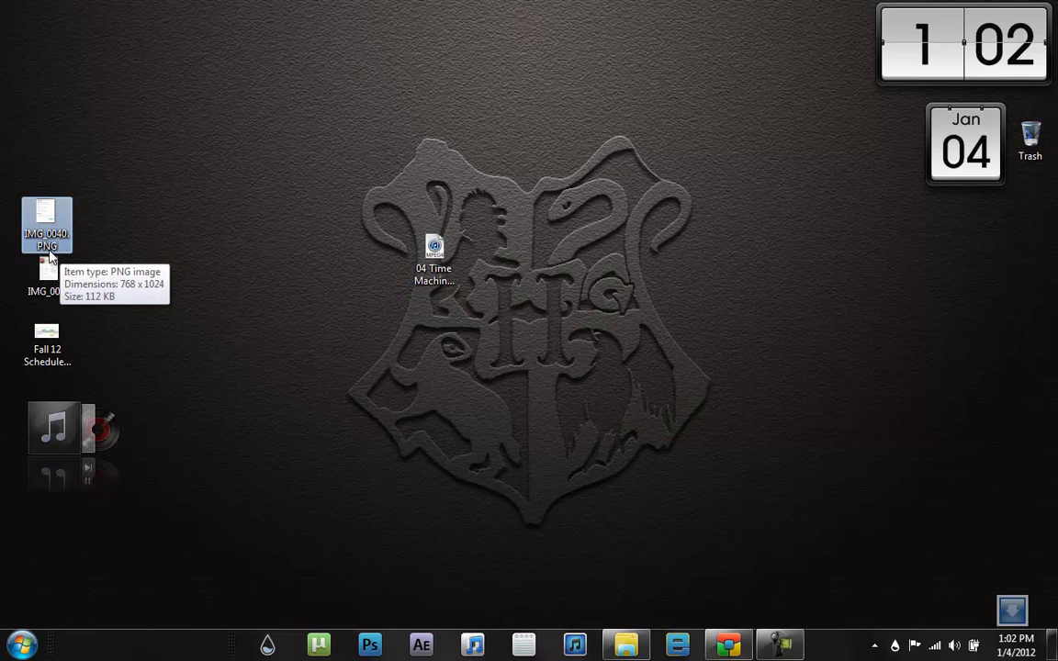
click(64, 359)
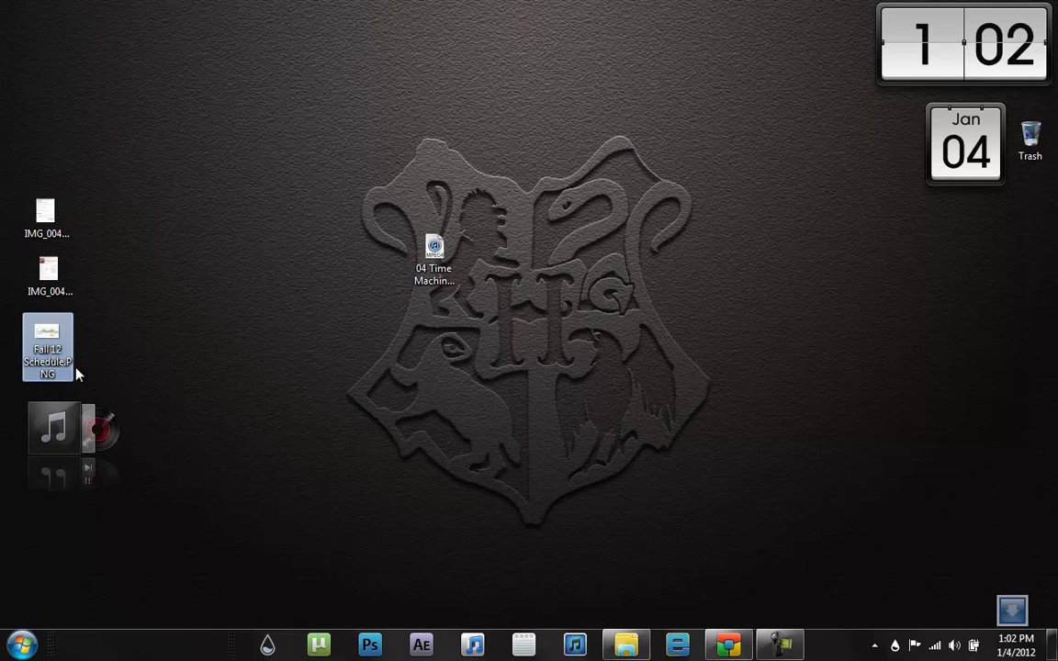
click(347, 454)
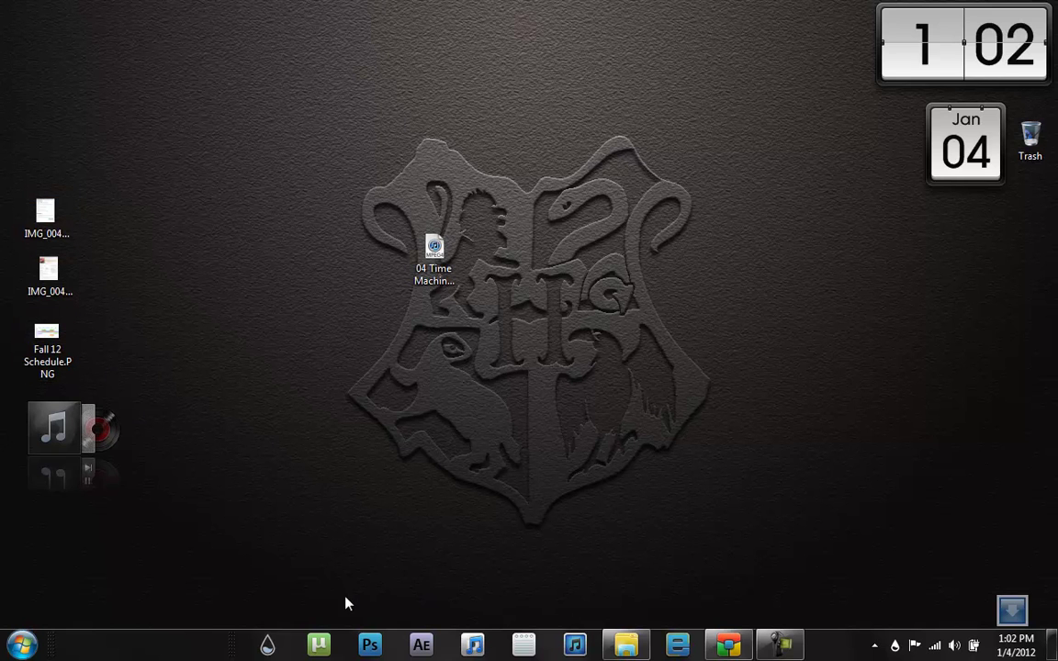
Check in the Control Panel's Folder Options that Hide extensions for known file types is turned off, and close the Control Panel.
click(20, 645)
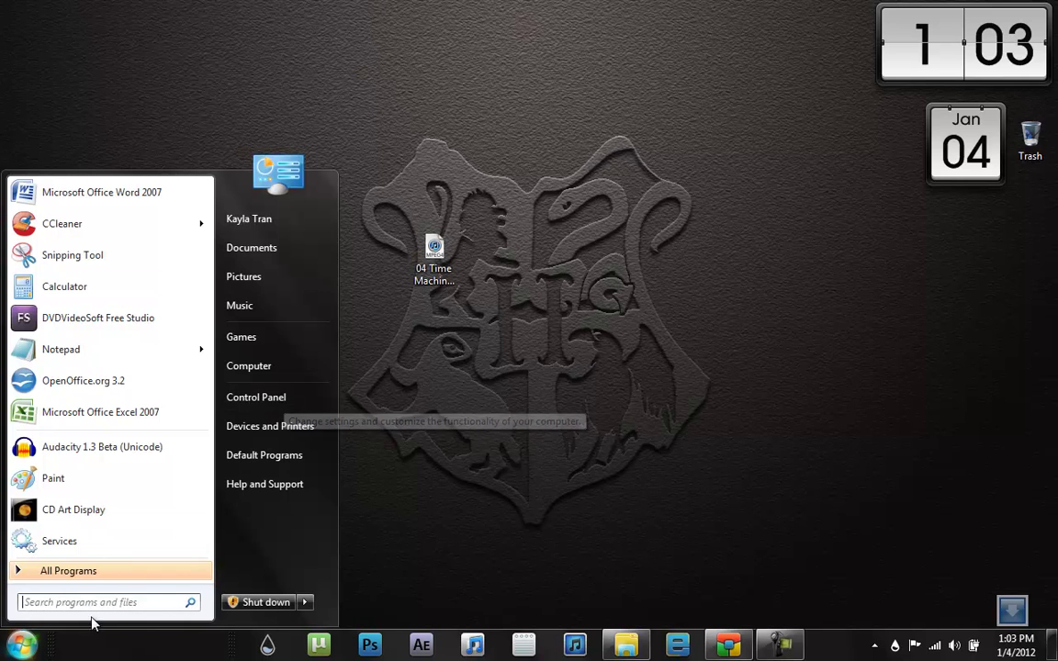
click(302, 406)
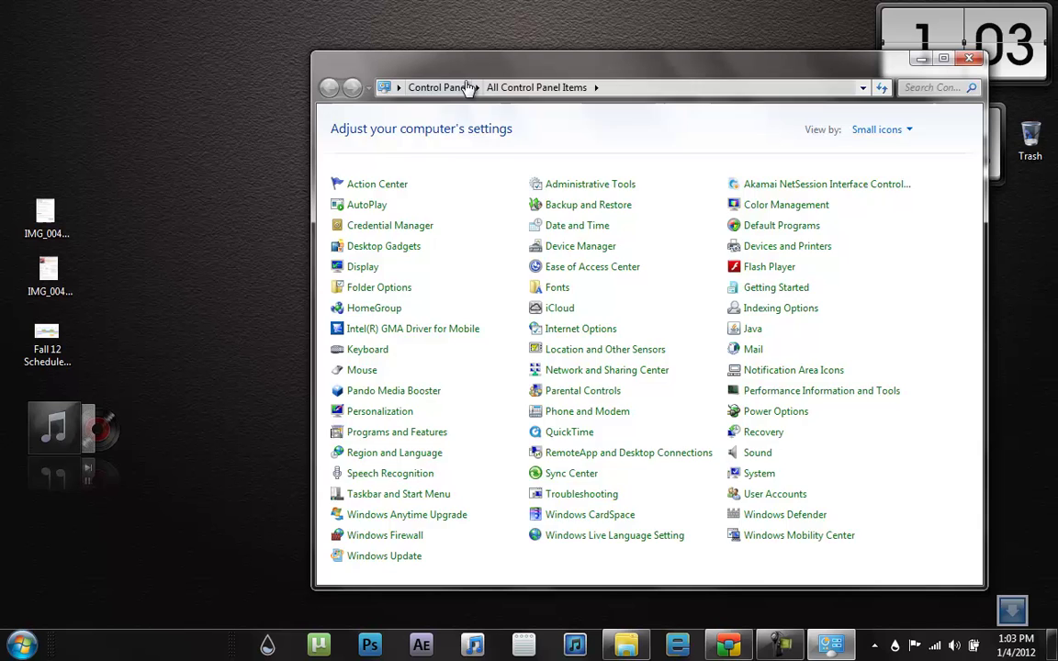
click(468, 88)
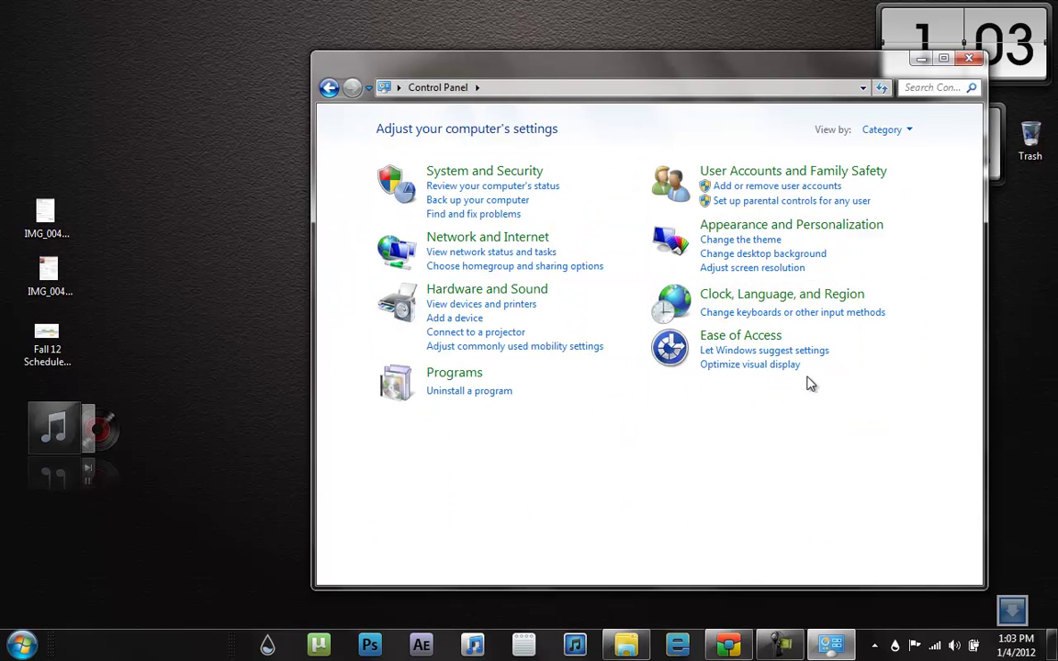
click(862, 231)
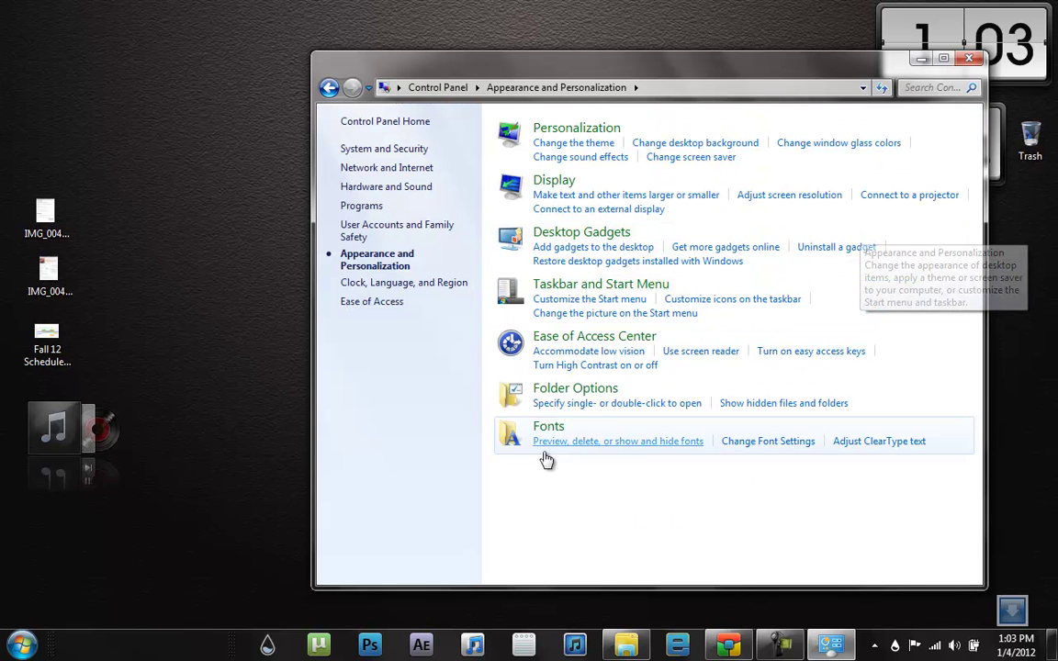
click(807, 407)
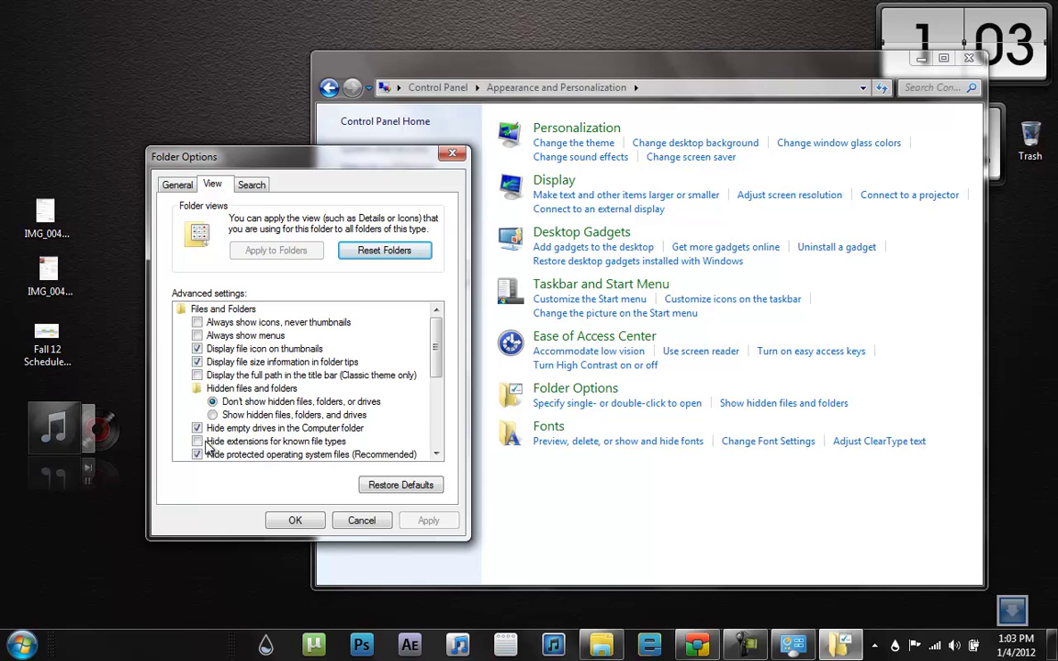
click(295, 520)
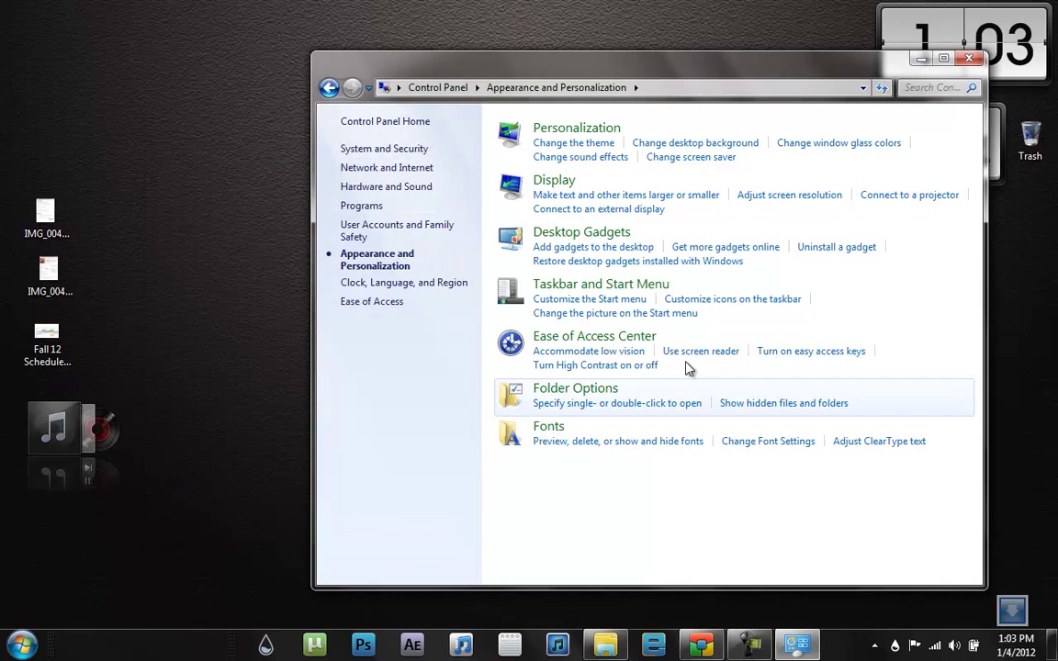
click(969, 58)
Rename the Time Machine clip on the desktop to 04 Time Machine.m4r, accepting the change of extension.
click(439, 271)
click(437, 280)
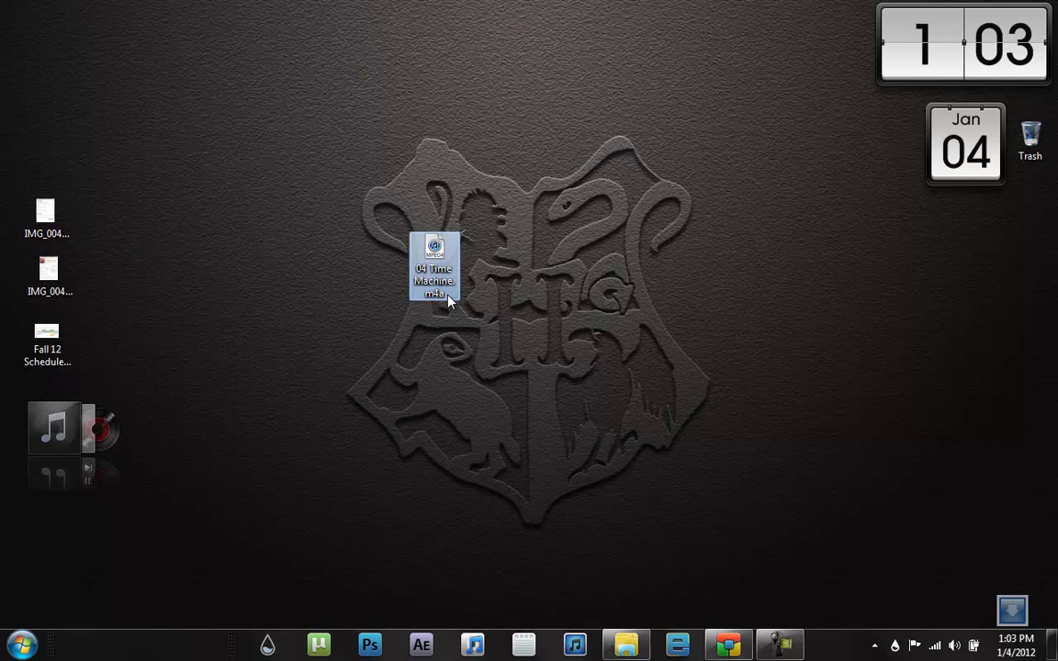
click(449, 298)
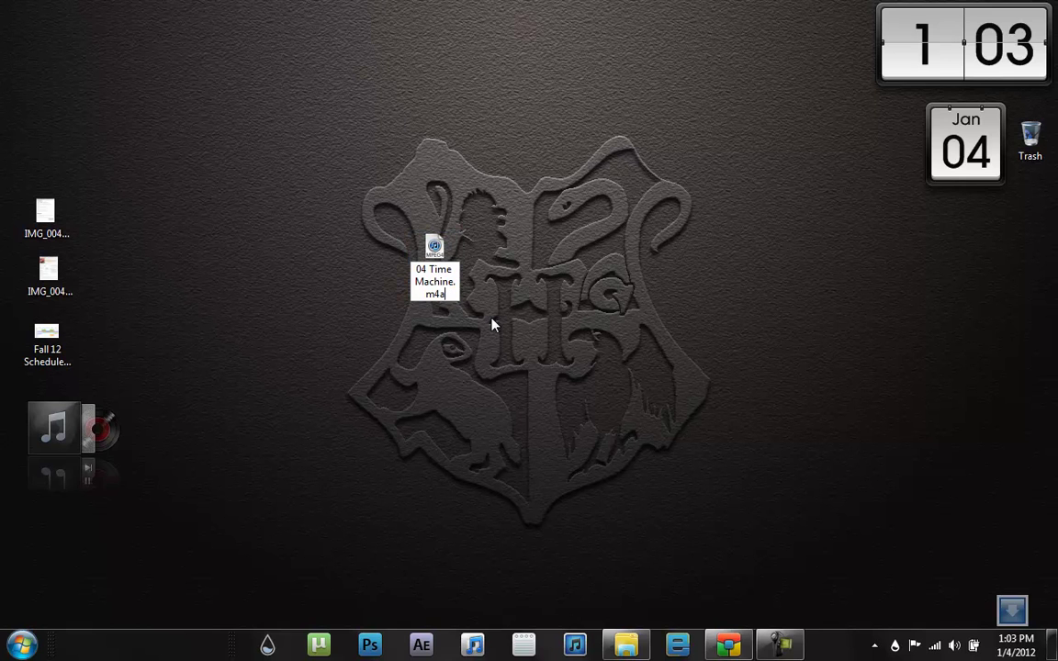
key(BackSpace)
text(r)
key(Return)
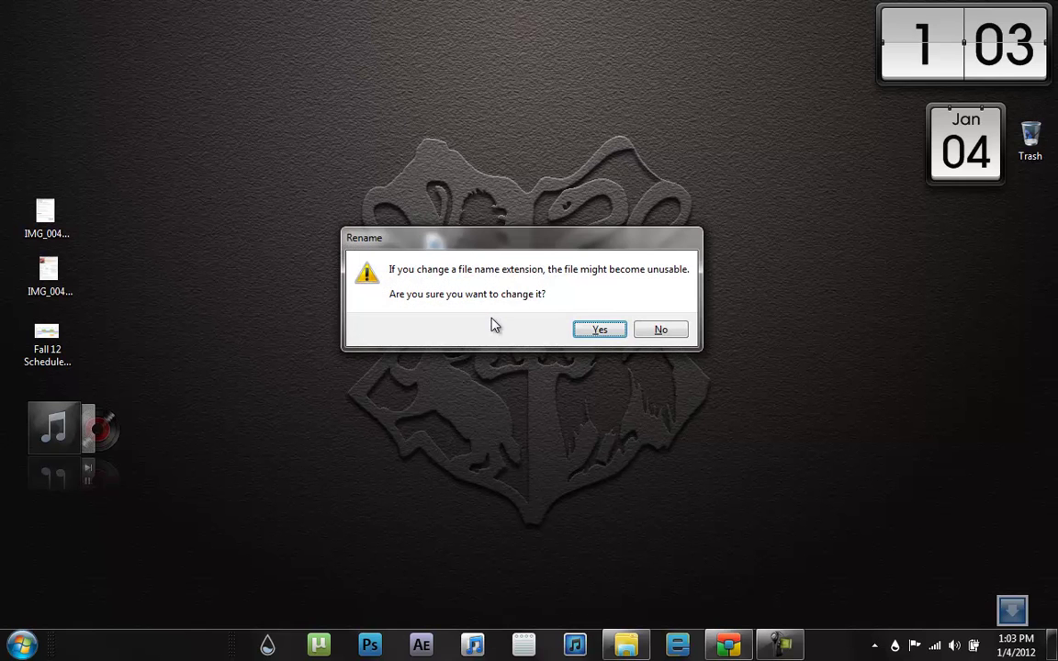
click(601, 331)
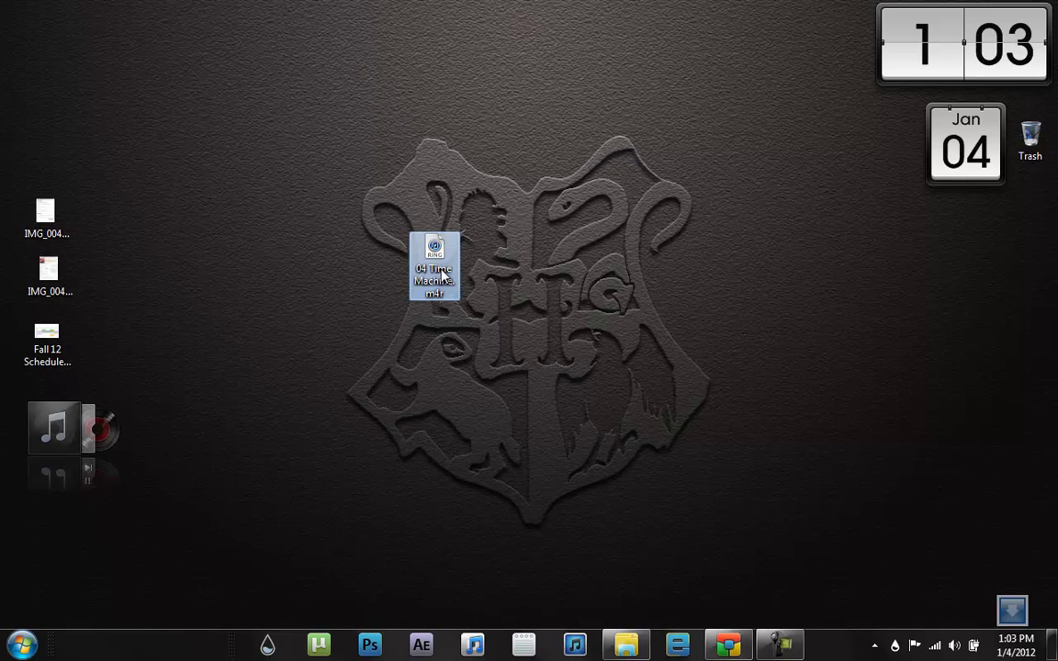
mouse_move(442, 276)
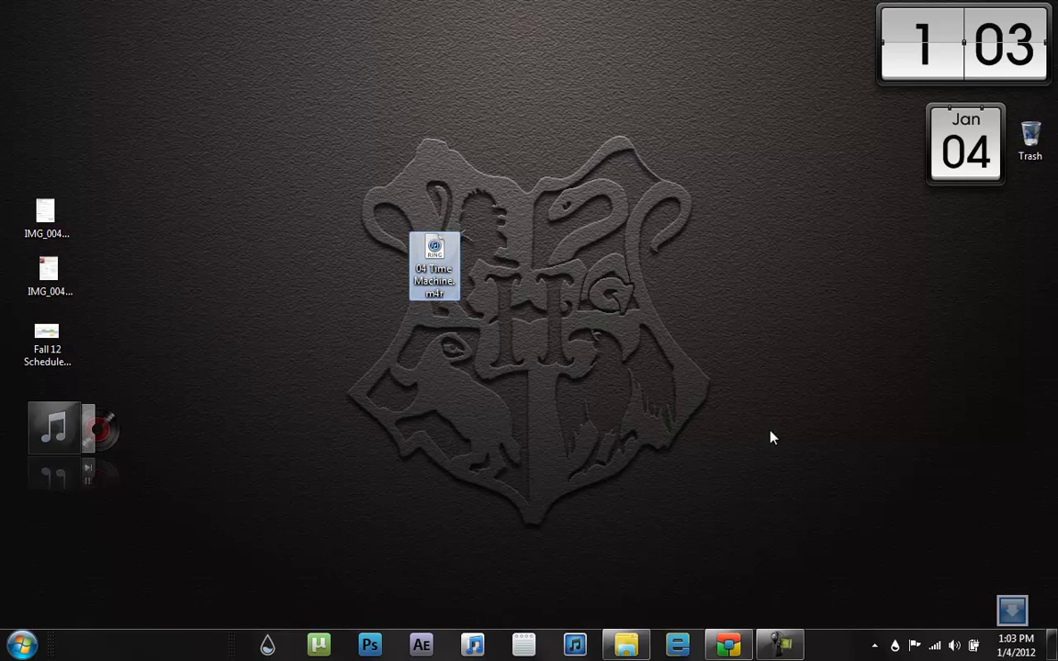
Switch to iTunes and show the Tones section of the library.
click(908, 597)
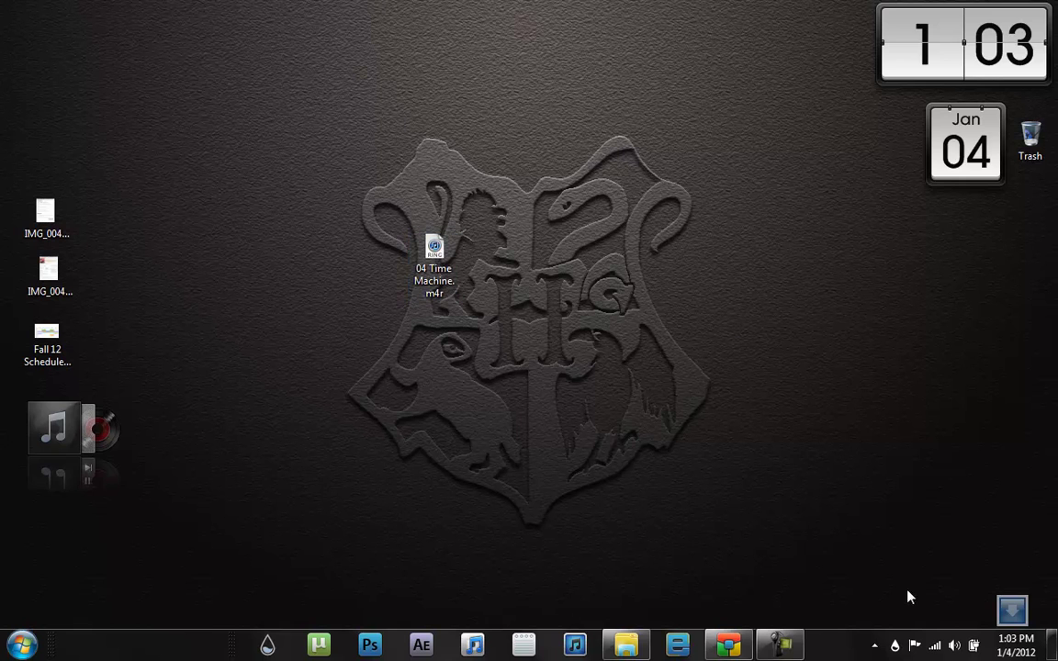
click(874, 645)
click(691, 501)
click(575, 646)
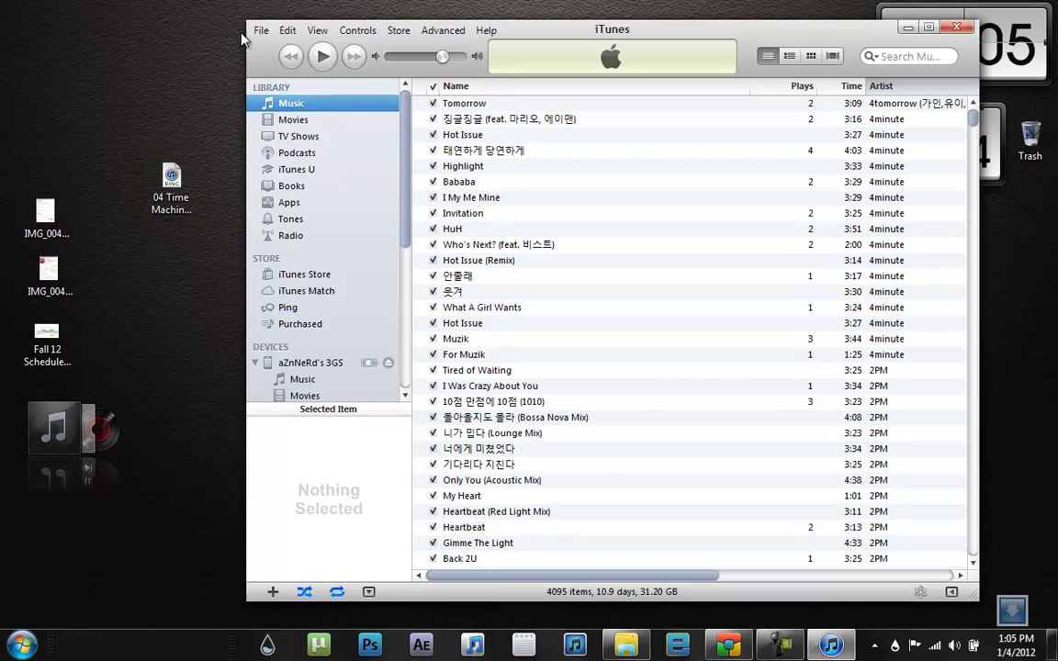
click(286, 220)
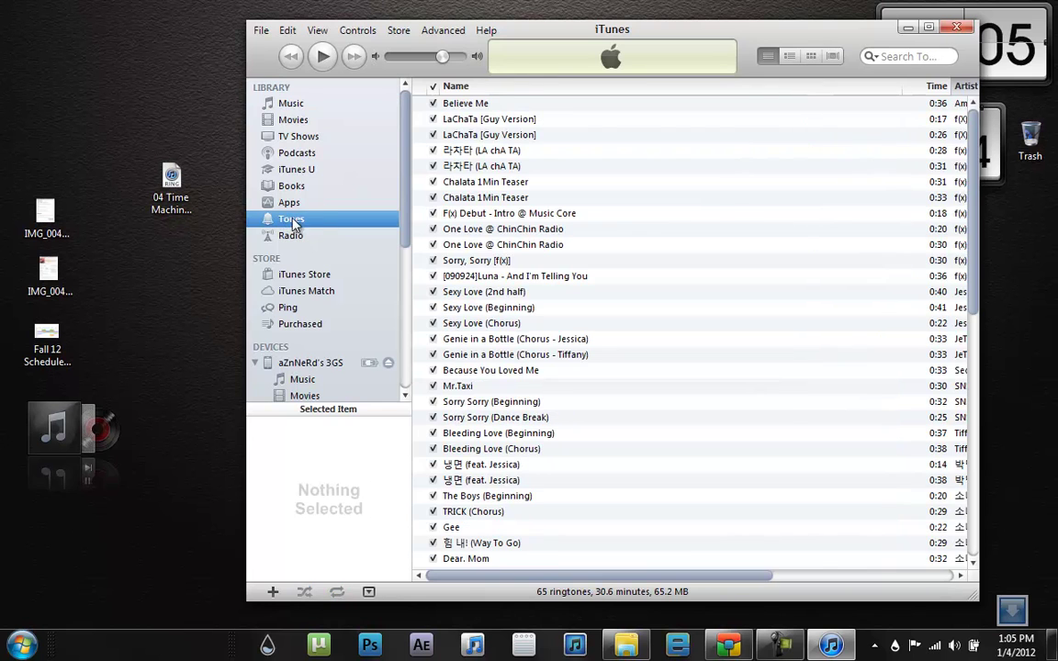
Check in the general preferences that Tones is enabled as a library source, and confirm the preferences.
click(287, 30)
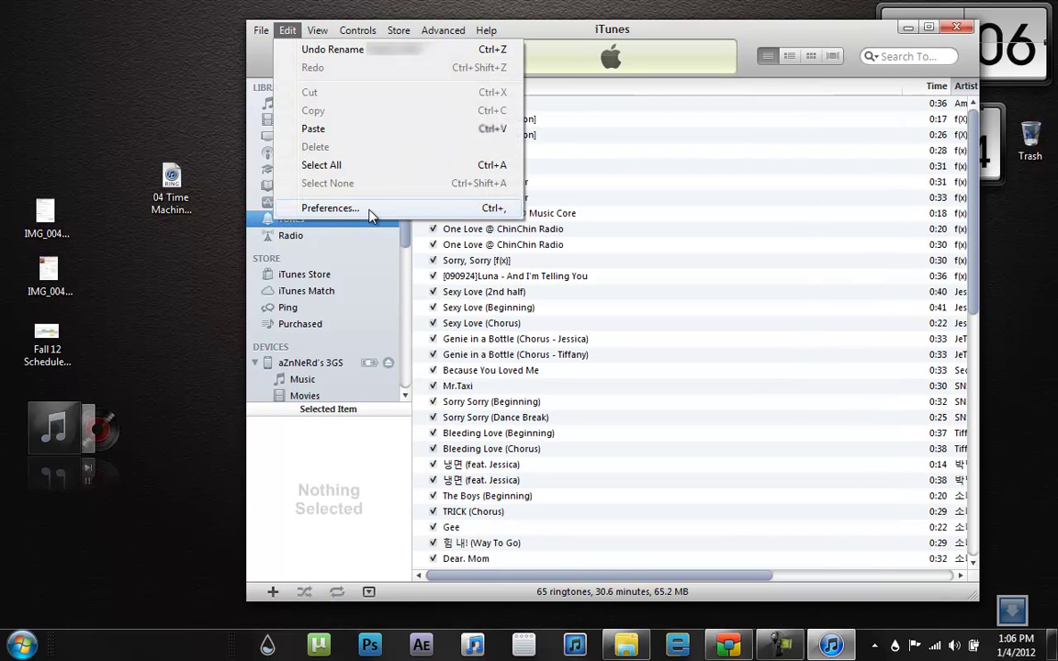
click(340, 207)
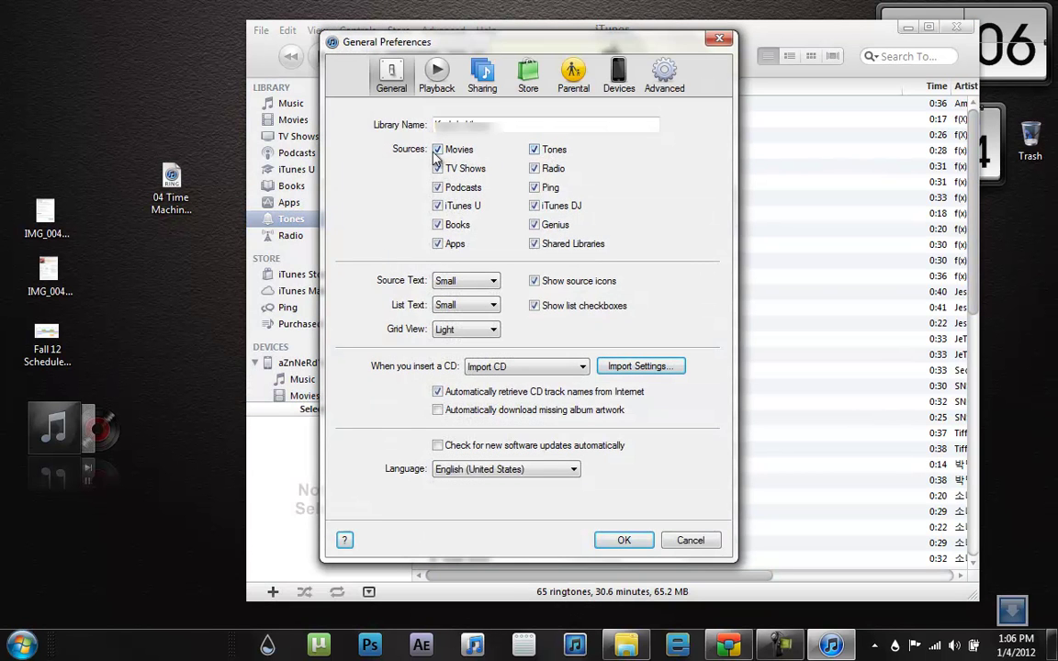
click(625, 541)
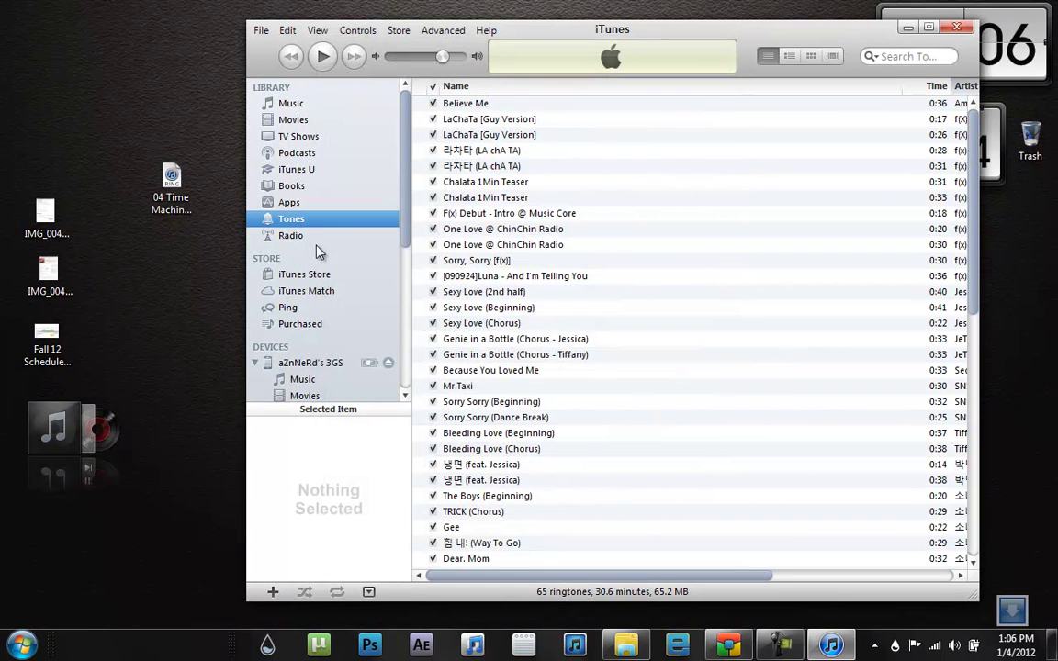
Add 04 Time Machine.m4r from the desktop to the iTunes library and search the tones for "time".
drag(171, 179, 325, 176)
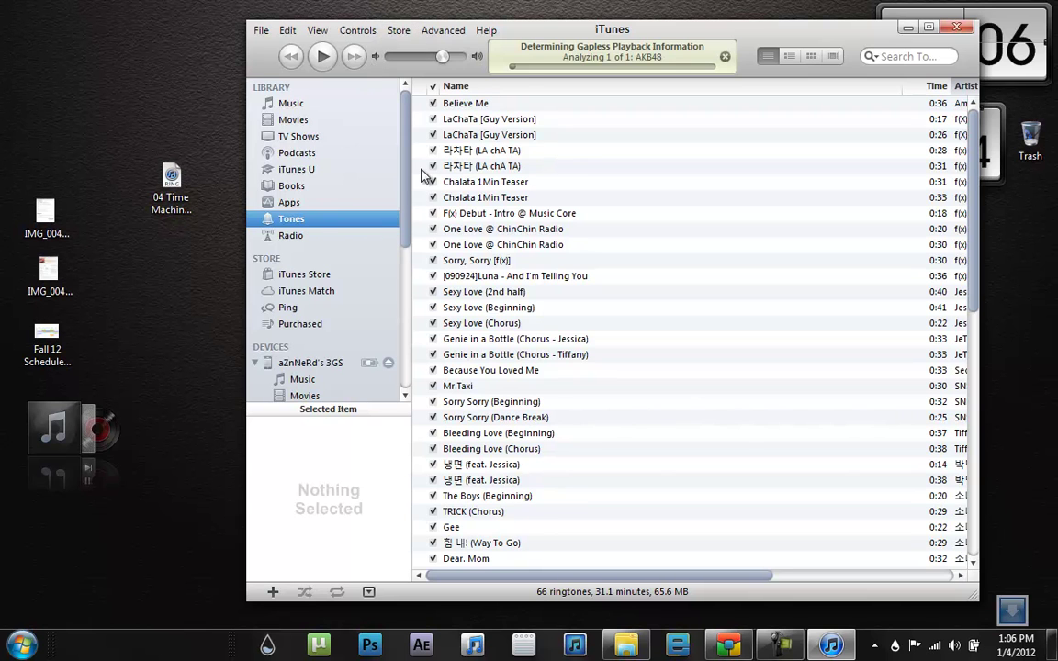
scroll(791, 278, down, 12)
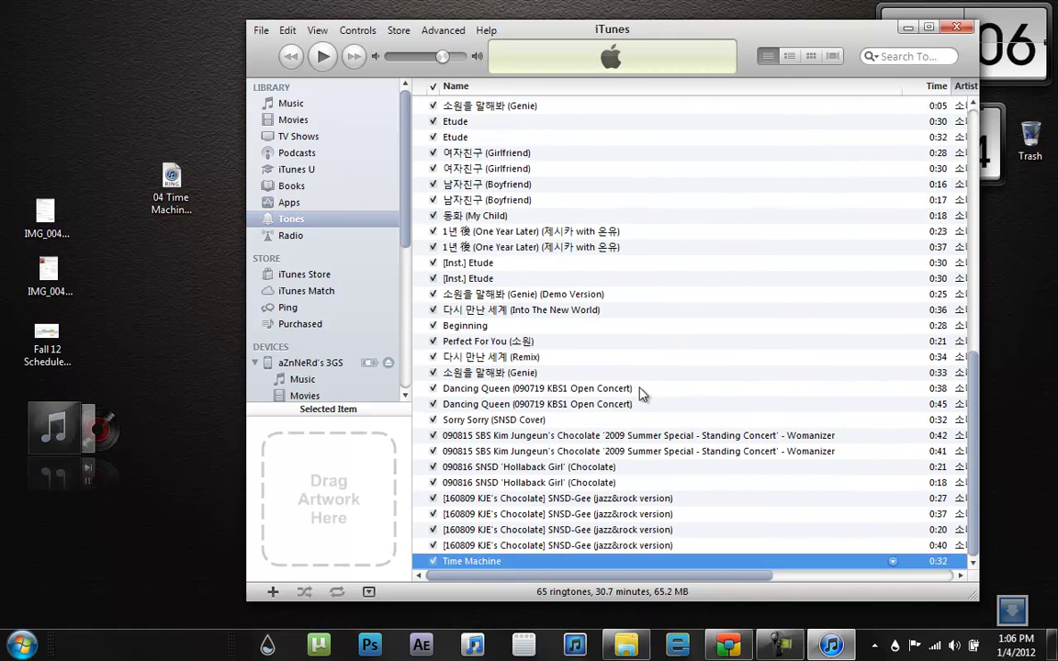
scroll(638, 460, up, 12)
scroll(615, 366, down, 4)
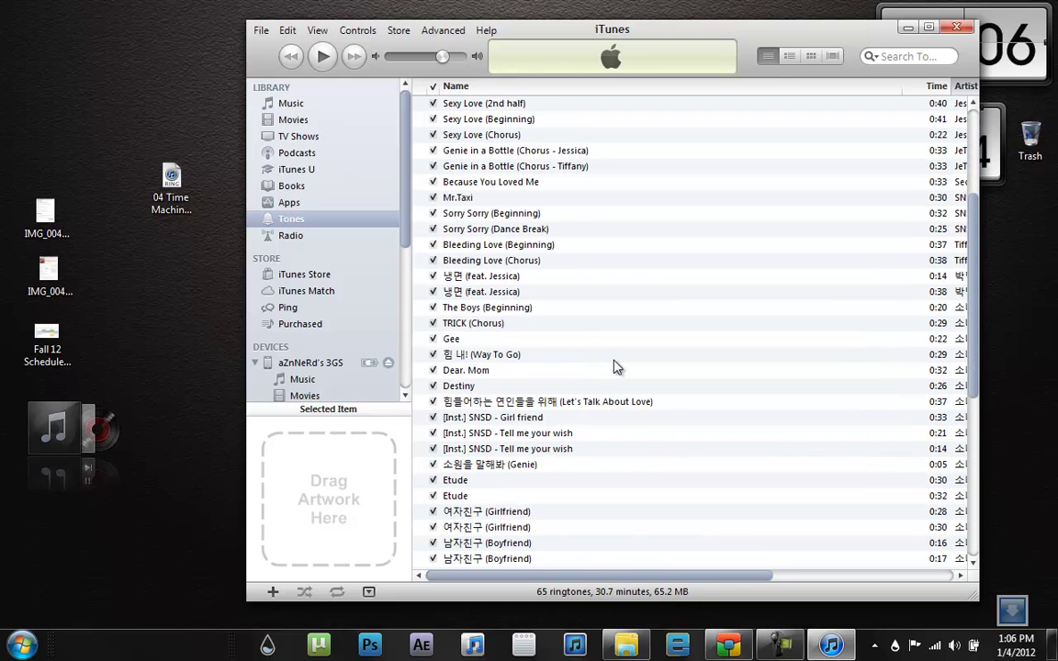
click(909, 57)
text(time)
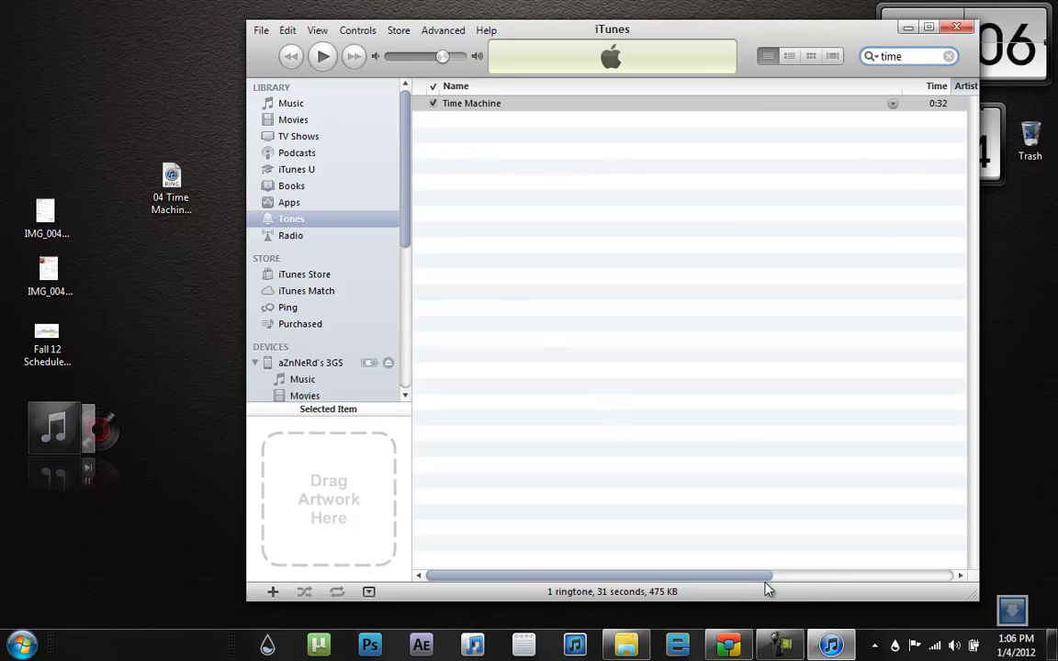
Copy the Time Machine ringtone from the library to the connected 3GS and show the device's Tones list.
drag(746, 580, 579, 538)
drag(405, 169, 406, 229)
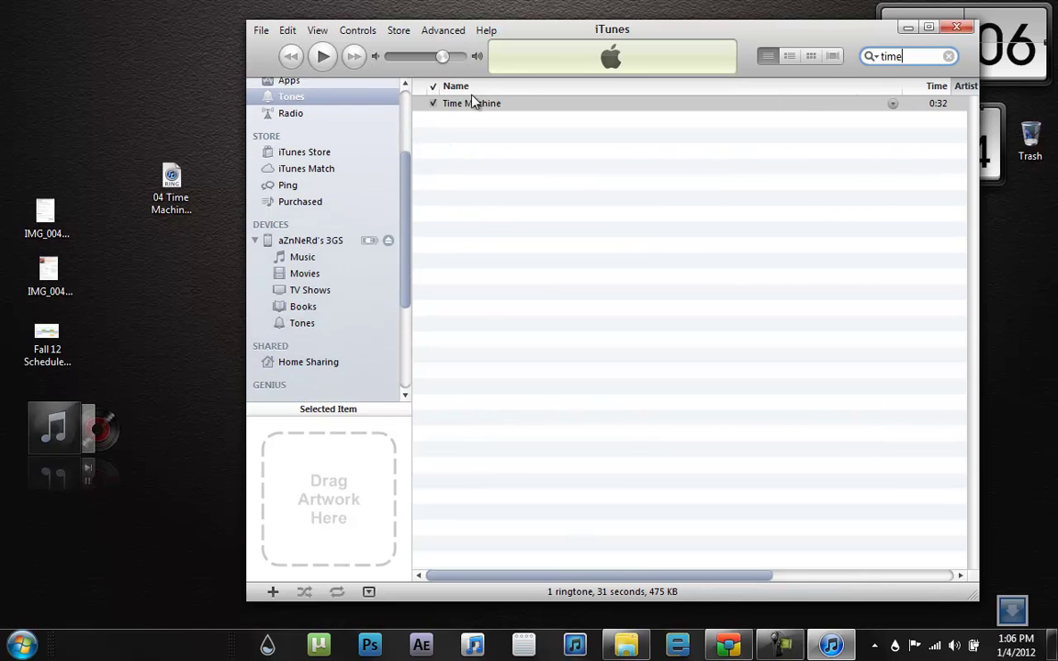
drag(467, 107, 317, 342)
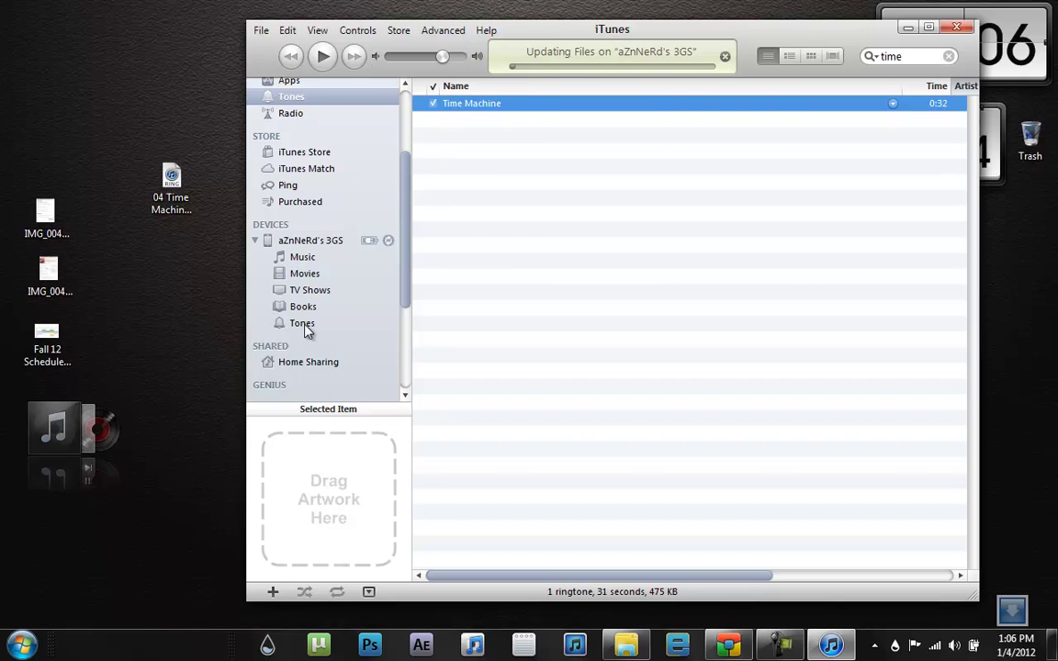
click(303, 324)
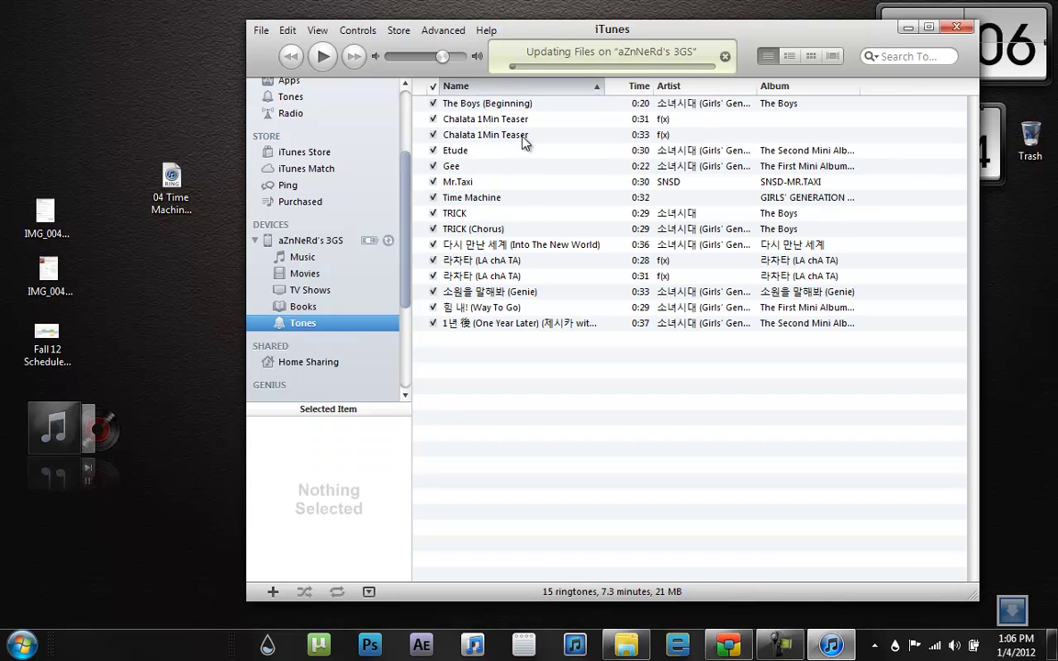